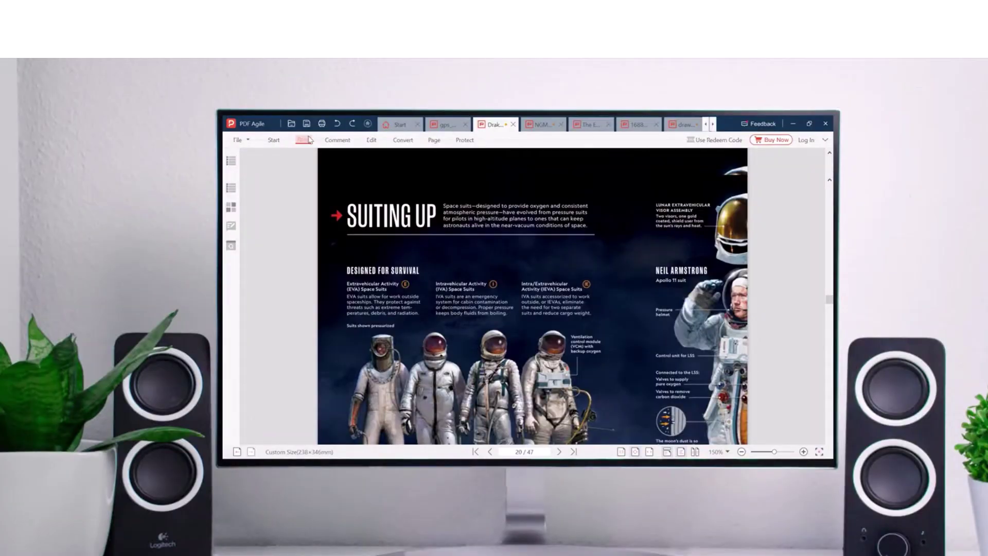
Scroll down the pdfagile.com homepage through its editing, conversion, OCR and reading features.
left_click(304, 139)
left_click(154, 134)
scroll(856, 282, "down", 3)
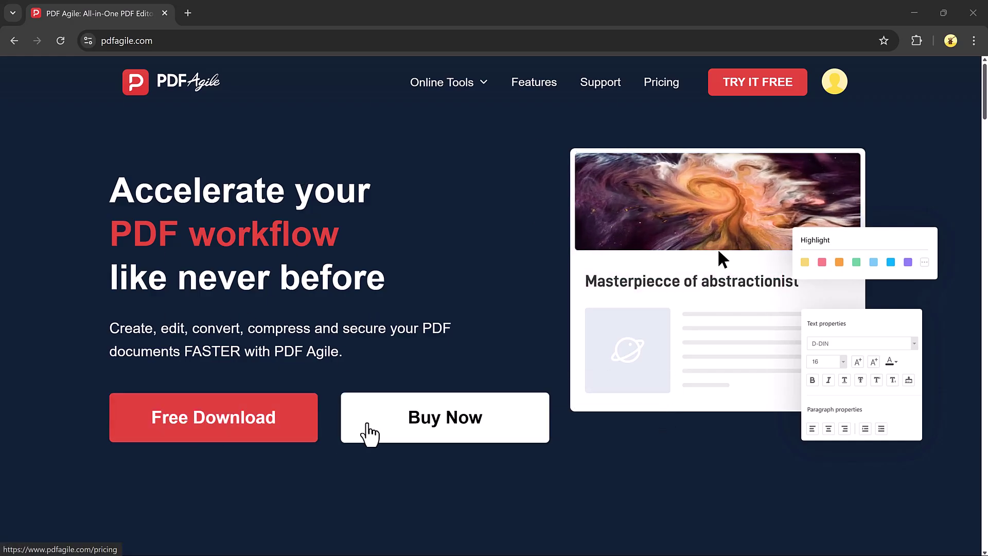
scroll(645, 418, "down", 10)
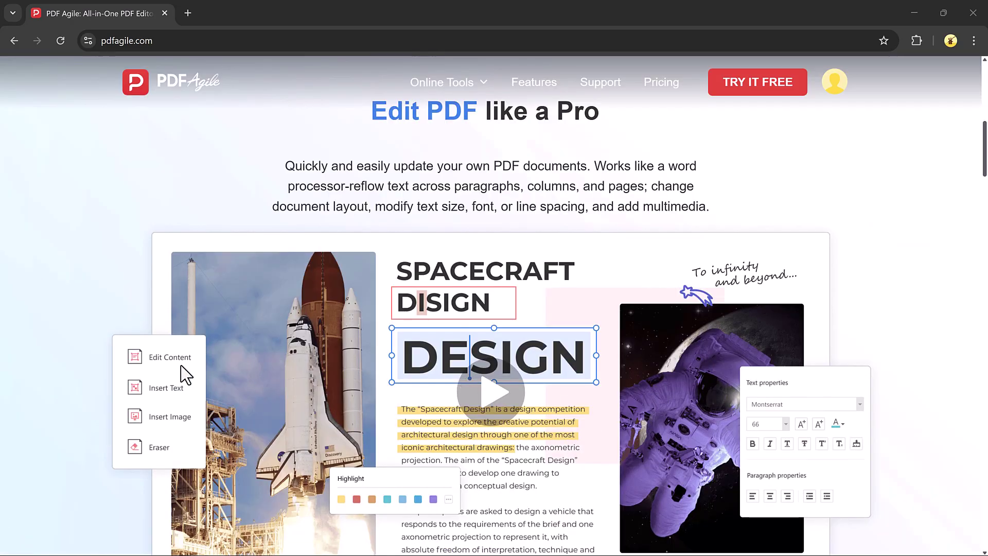
scroll(547, 362, "down", 5)
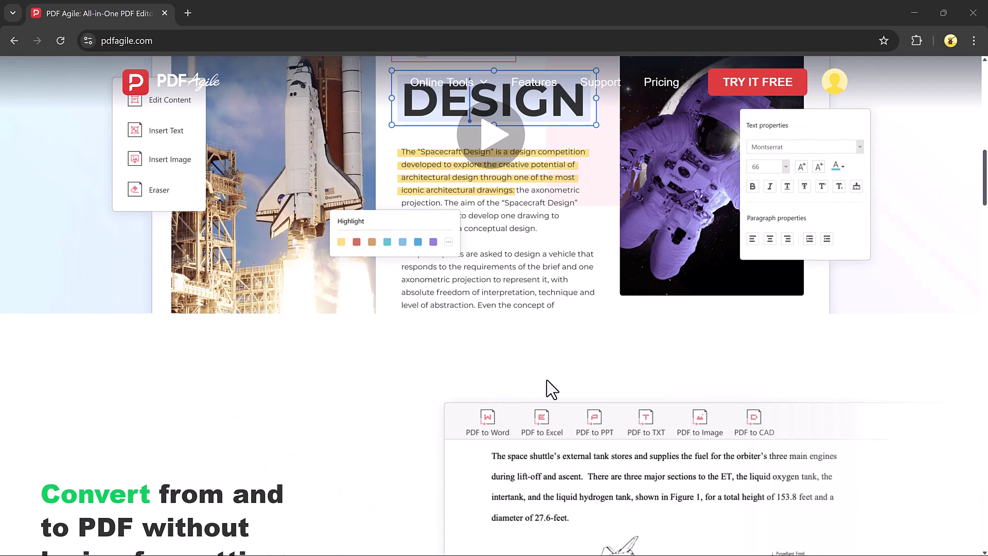
scroll(552, 389, "down", 8)
scroll(576, 274, "down", 8)
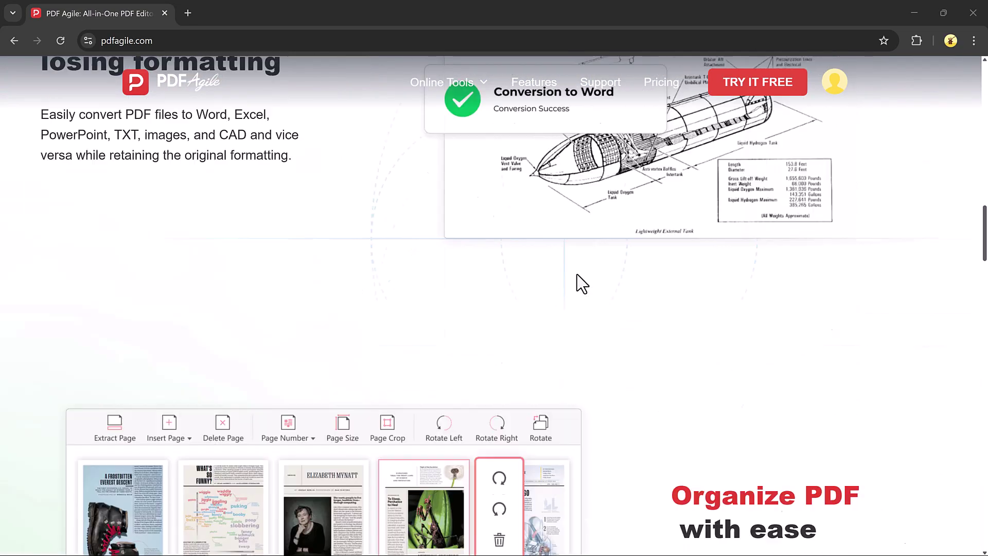
scroll(862, 317, "down", 8)
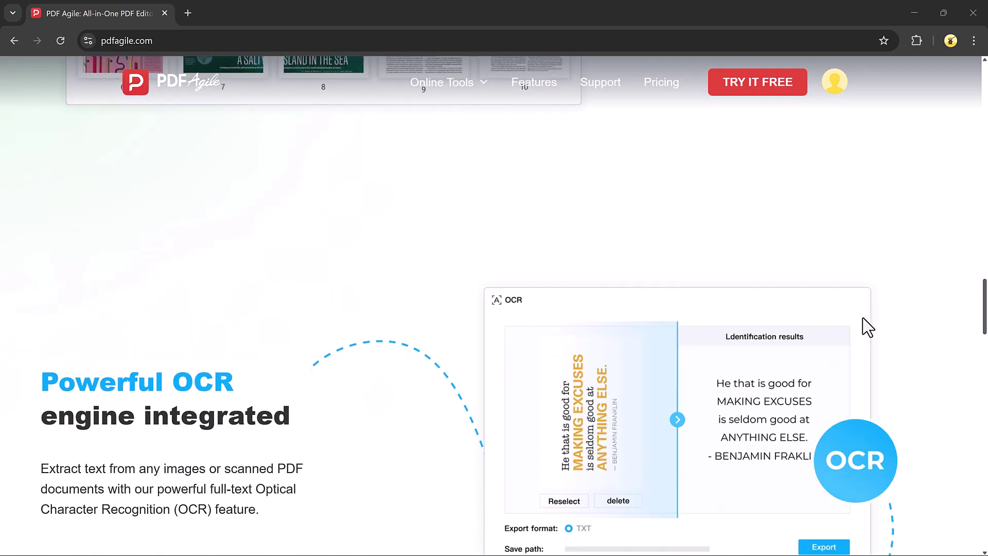
scroll(719, 315, "down", 8)
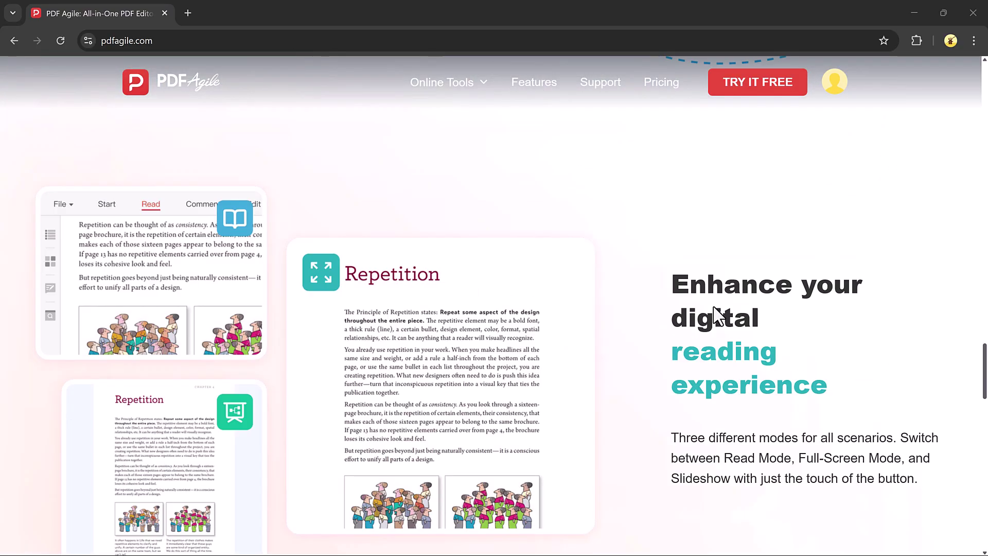
scroll(717, 315, "down", 10)
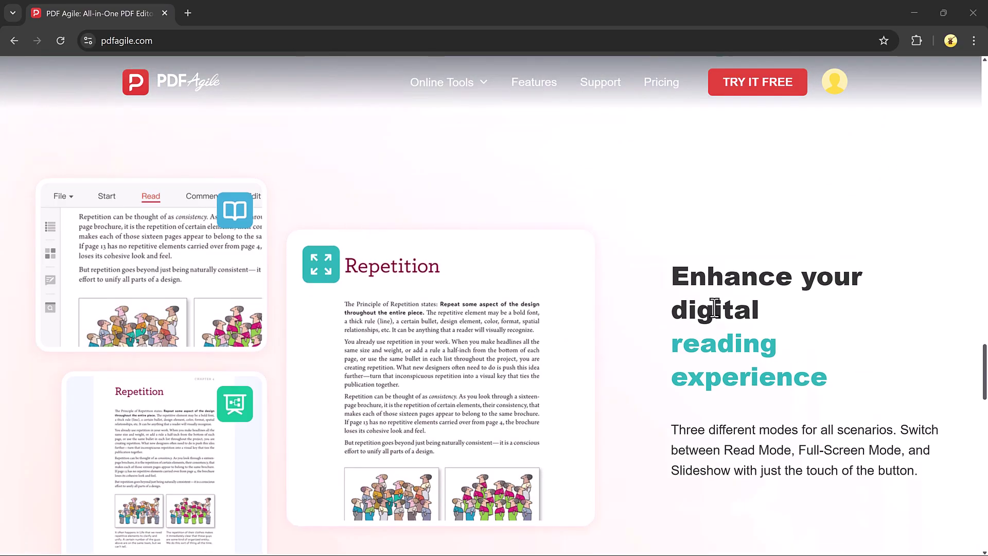
scroll(713, 307, "down", 15)
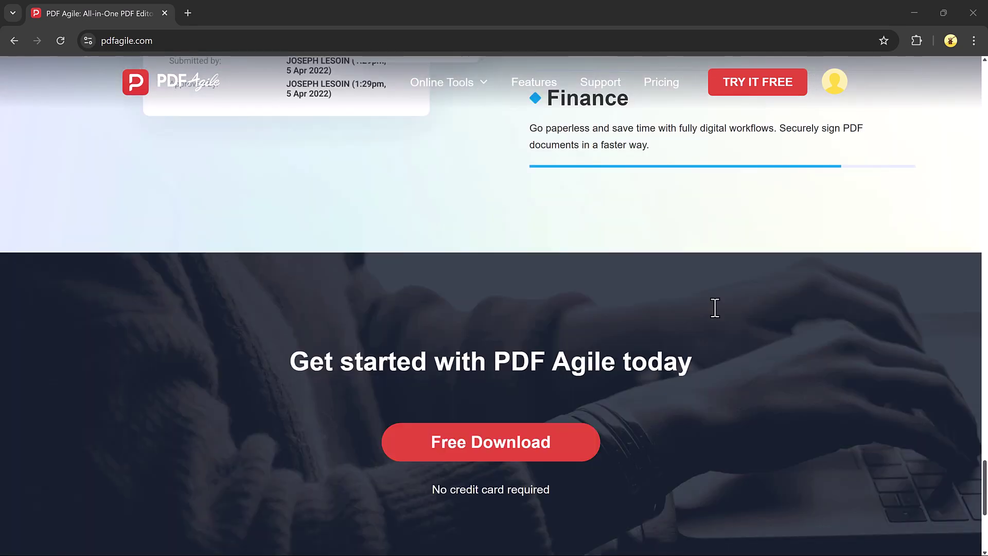
Scroll back up to the top of the pdfagile.com homepage.
scroll(713, 306, "up", 10)
scroll(715, 307, "up", 20)
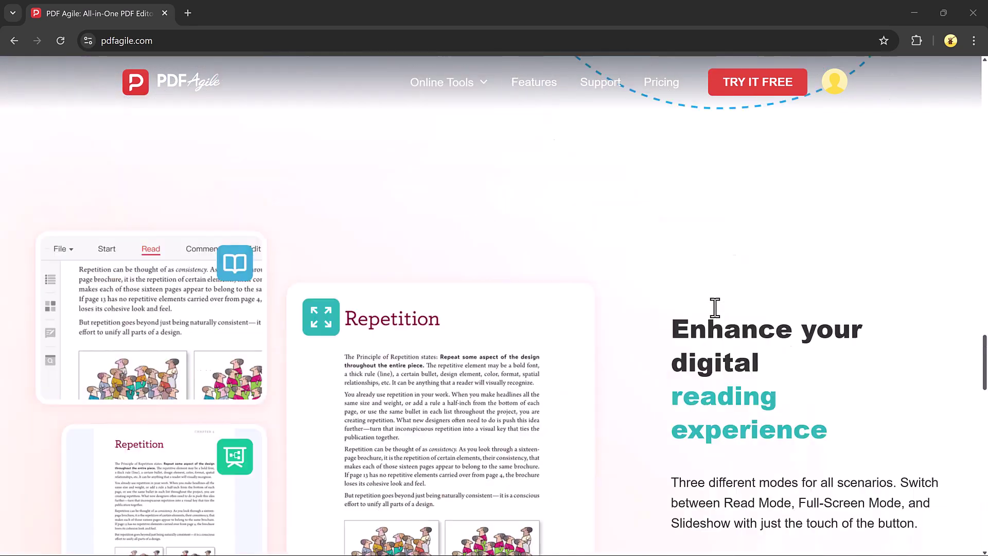
scroll(719, 314, "up", 15)
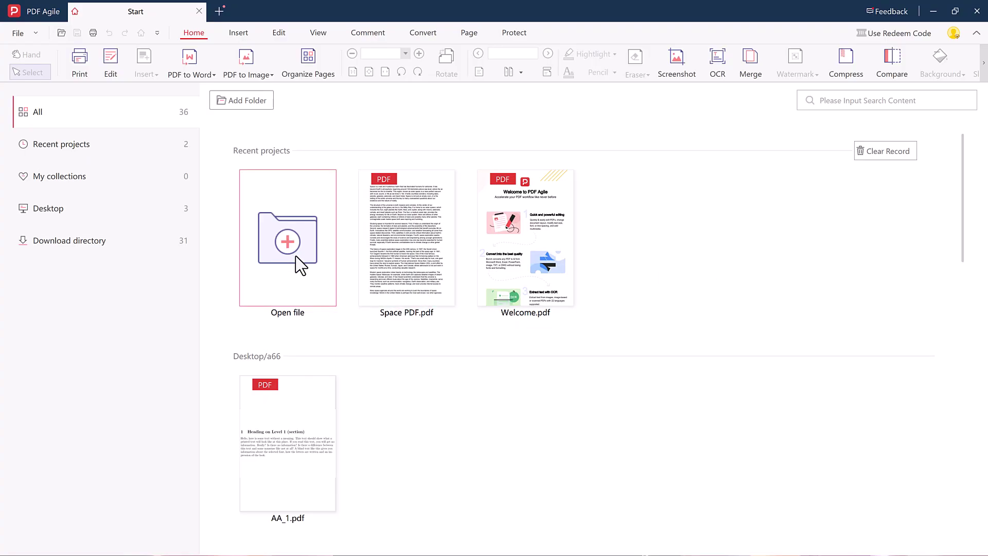
Open Space PDF.pdf from Recent projects and scroll through its first page's text.
double_click(407, 236)
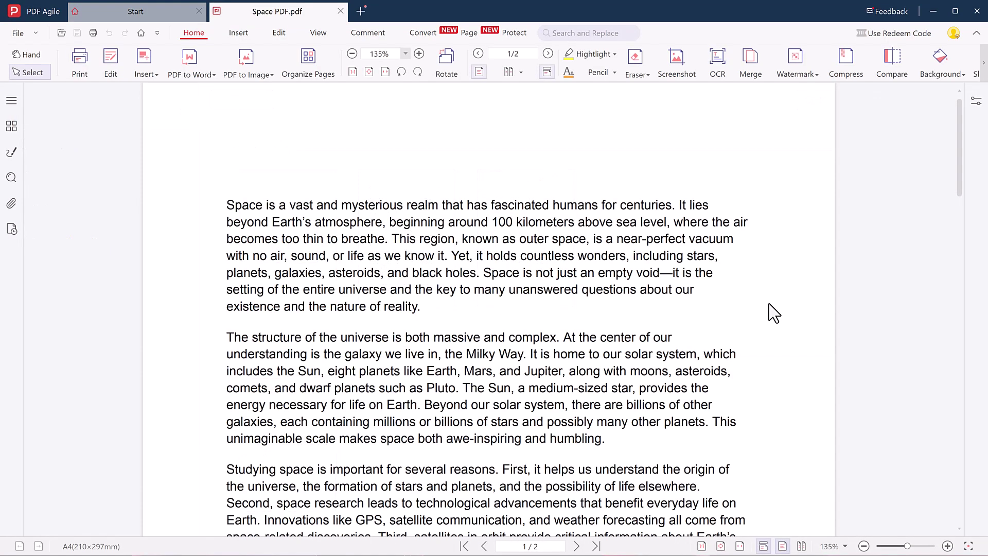
scroll(547, 280, "down", 5)
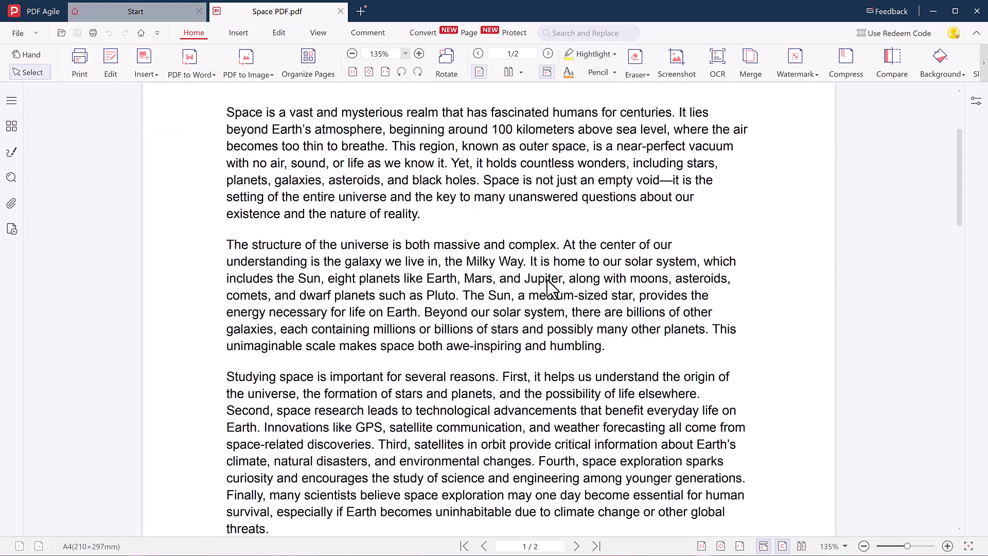
scroll(549, 288, "down", 2)
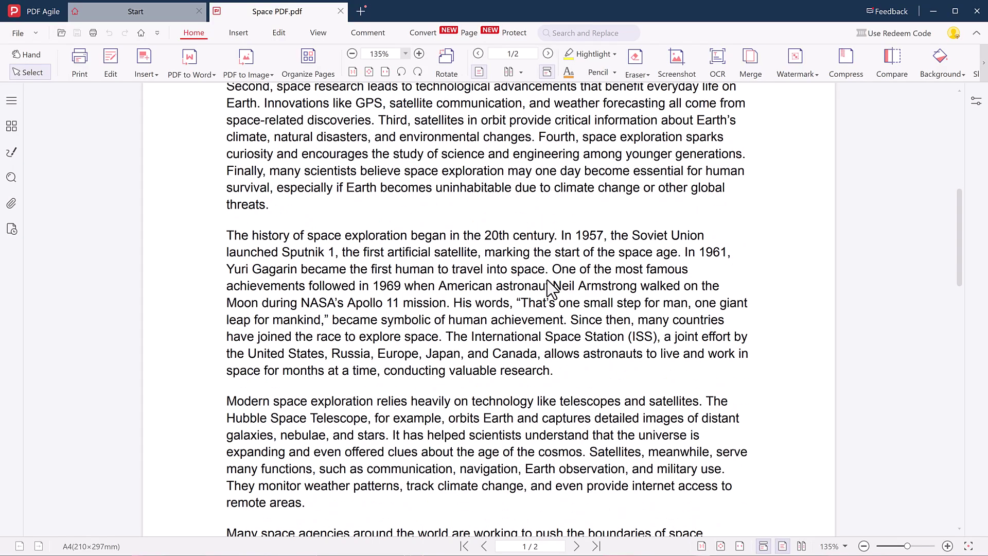
scroll(548, 282, "up", 7)
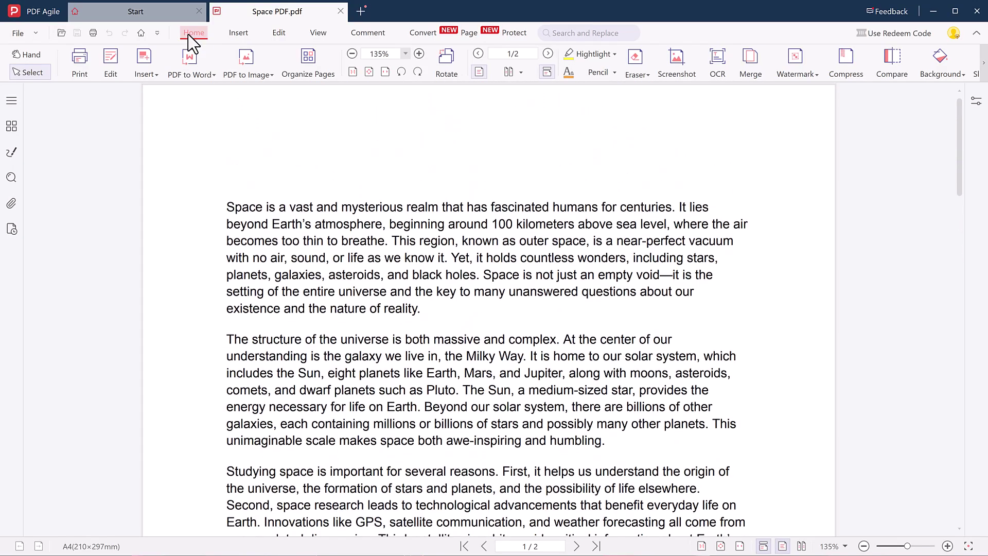
Replace 'a vast and mysterious' with 'Add the text here' in bold, italic, underlined orange.
left_click(239, 35)
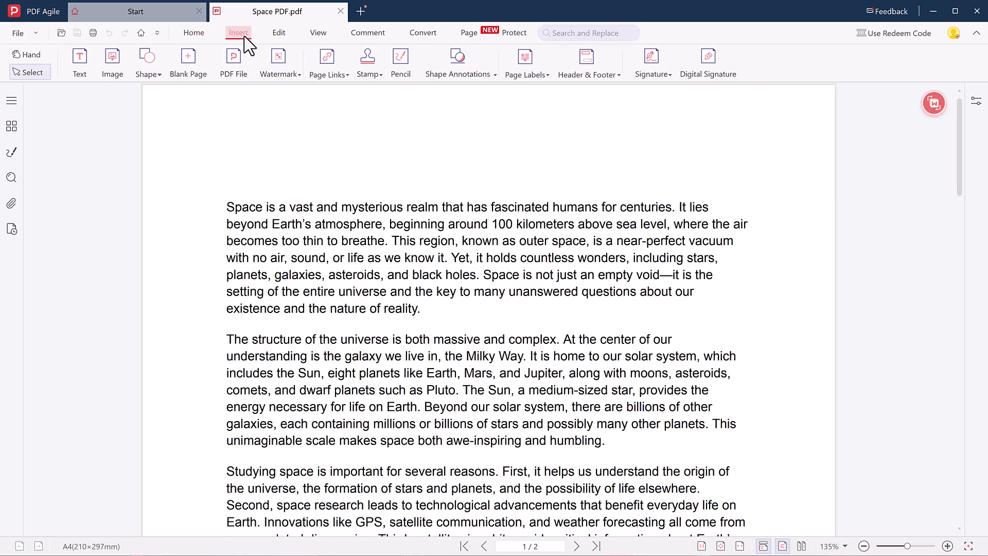
left_click(84, 64)
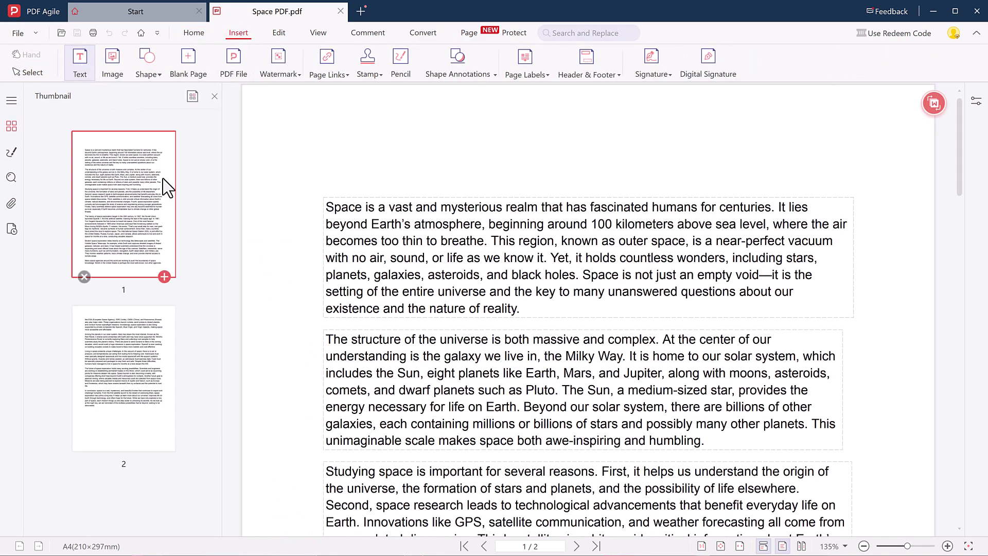
left_click(352, 211)
left_click_drag(379, 207, 500, 207)
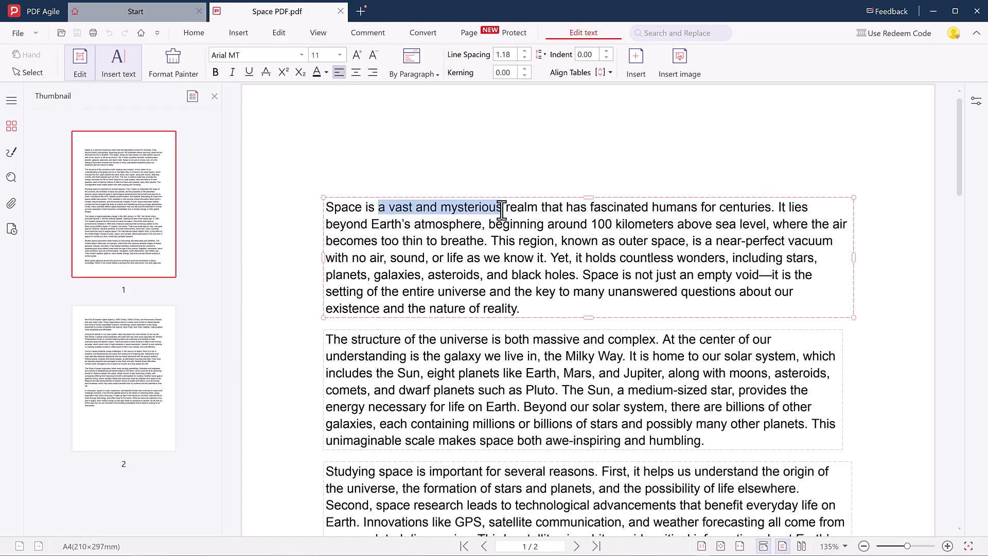
key("Delete")
type("Add the ")
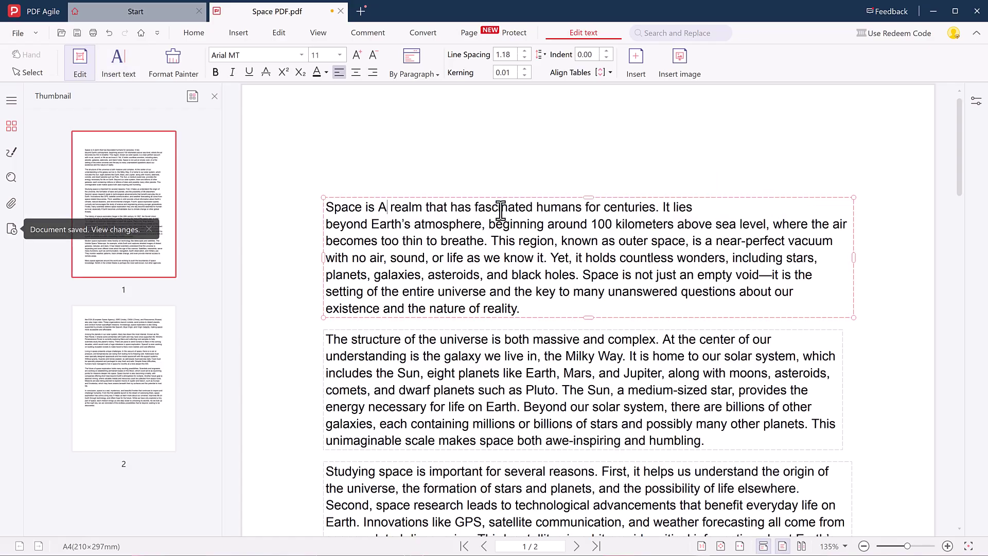
type("text here")
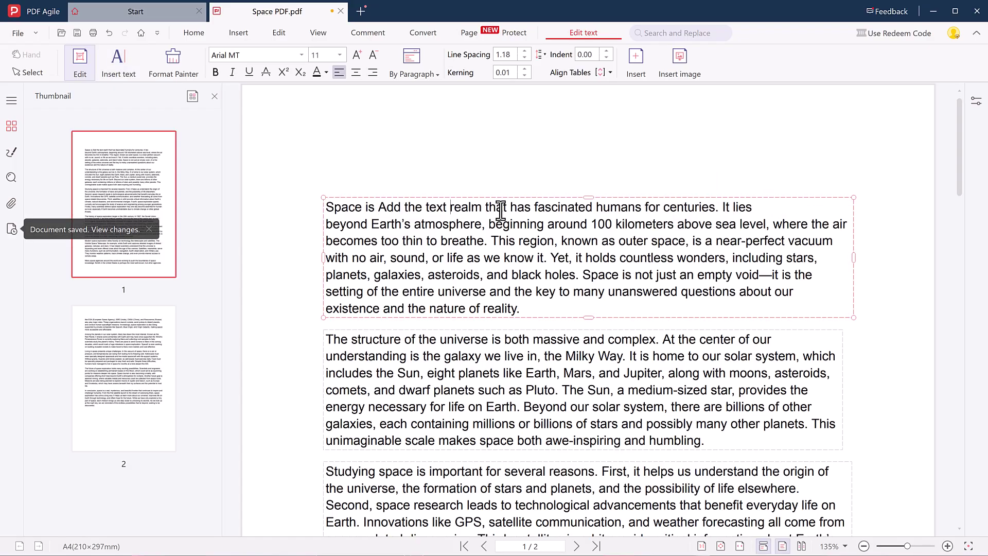
left_click_drag(474, 211, 379, 209)
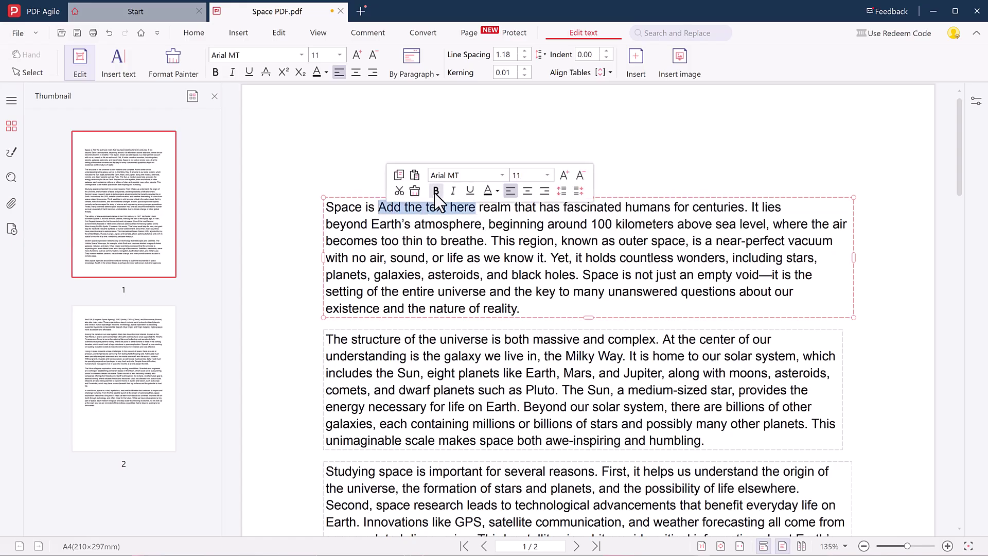
left_click(435, 191)
left_click(453, 190)
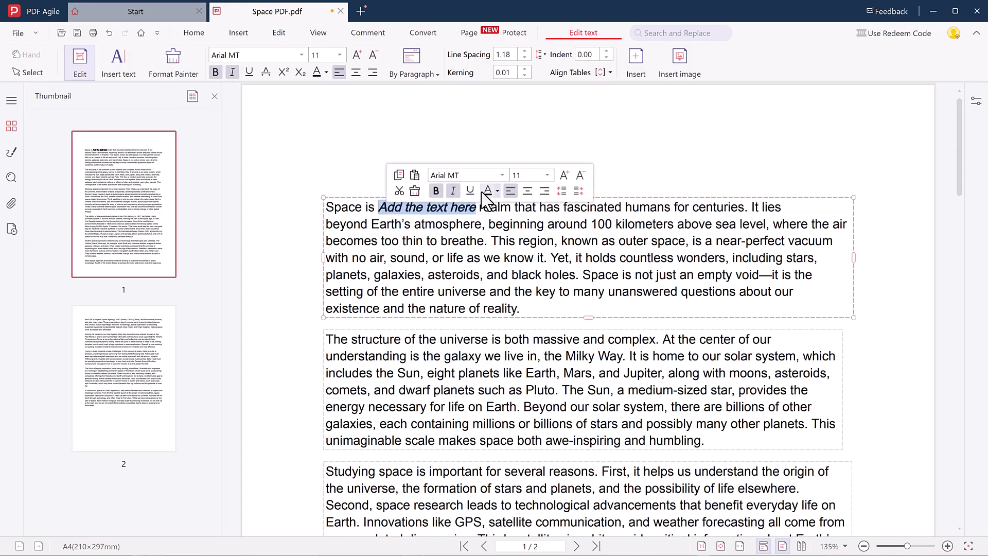
left_click(470, 191)
left_click(497, 190)
left_click(645, 282)
left_click(859, 342)
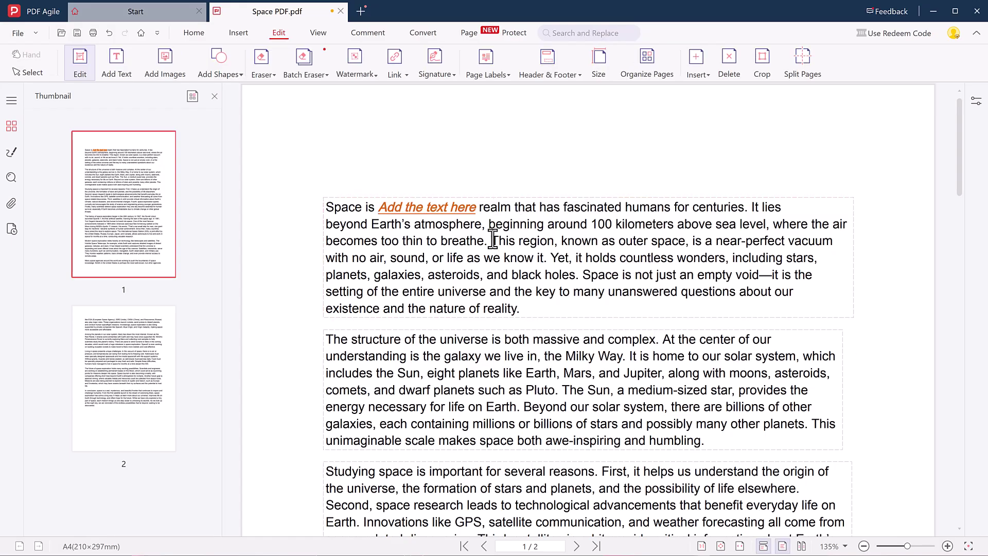
Replace the word 'structure' with 'Techdo' in bold orange.
left_click(352, 339)
left_click_drag(352, 340, 401, 339)
type("Techdo")
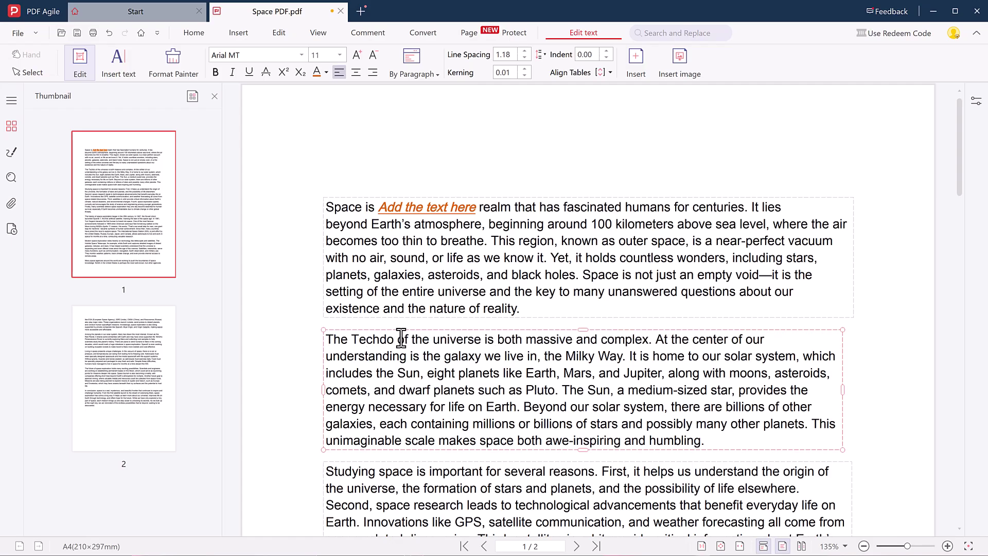
double_click(355, 341)
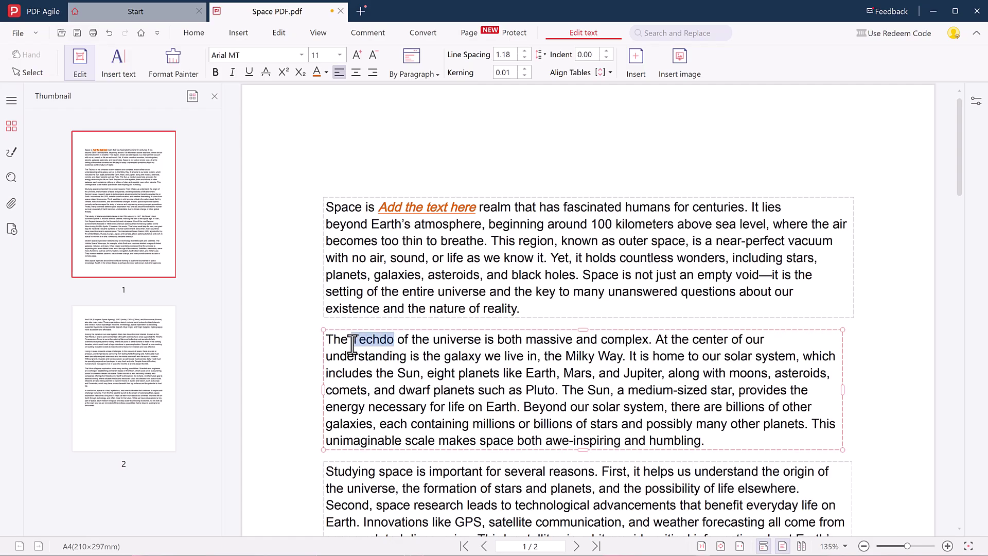
left_click(408, 325)
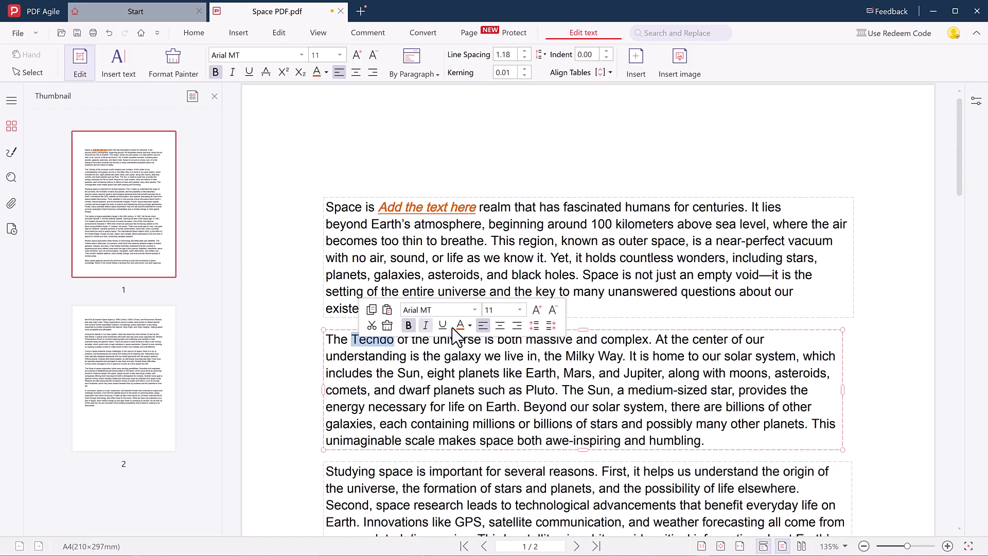
left_click(461, 326)
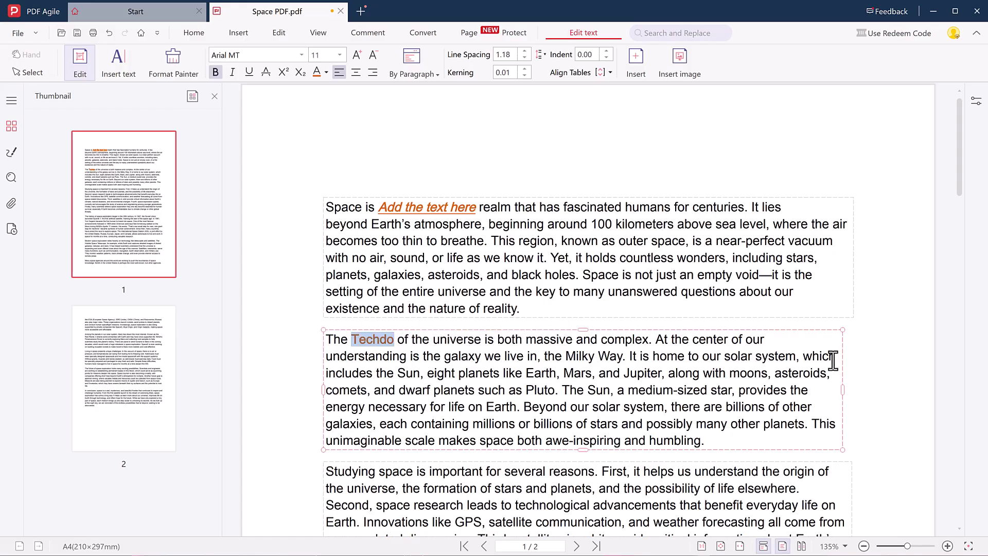
Draw a rounded rectangle above the first paragraph, then delete it.
left_click(238, 32)
left_click(146, 64)
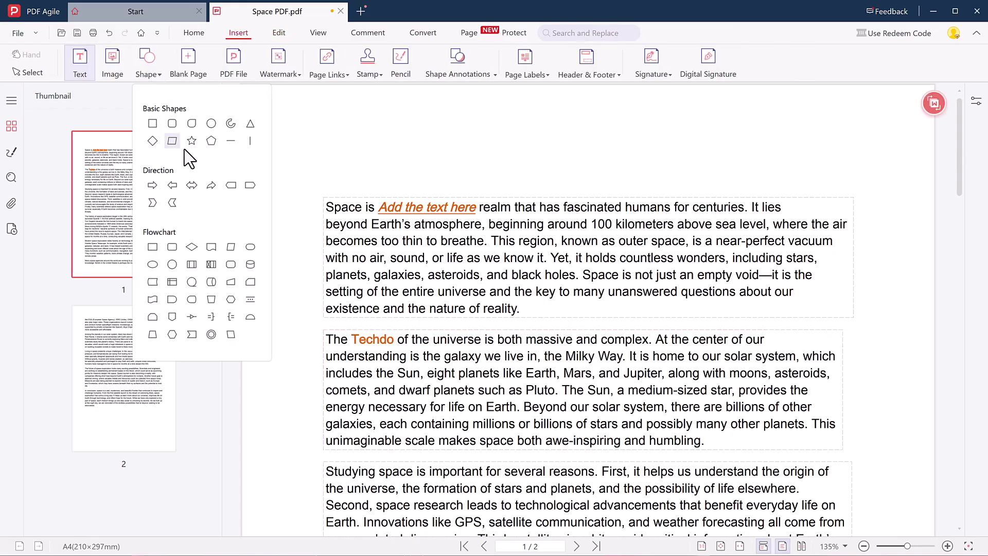
left_click(173, 124)
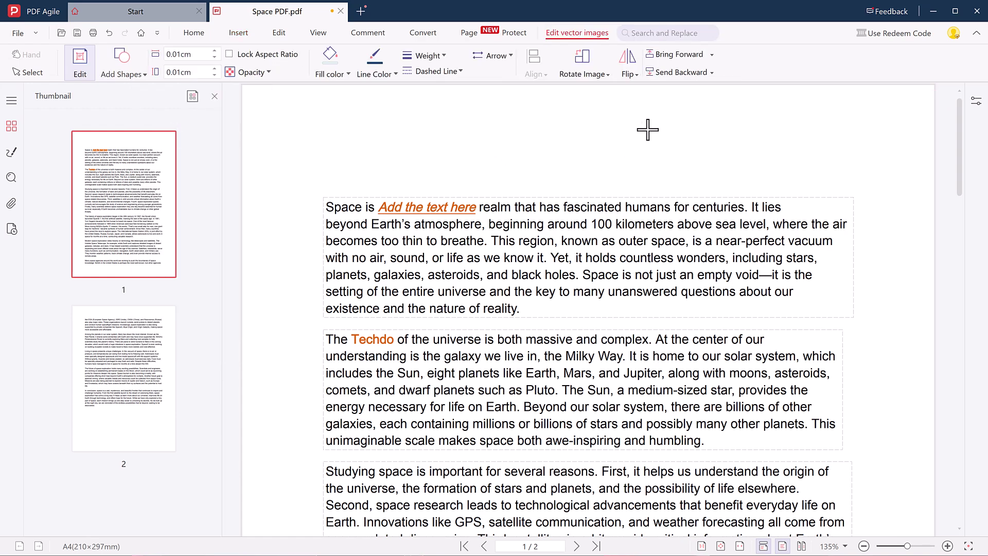
left_click_drag(708, 120, 791, 169)
left_click(809, 165)
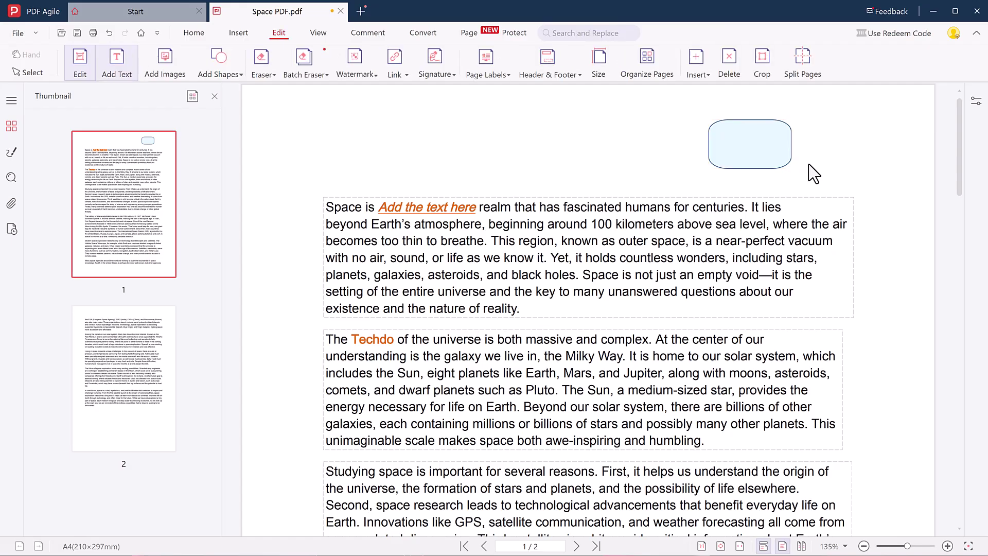
left_click(768, 154)
key("Delete")
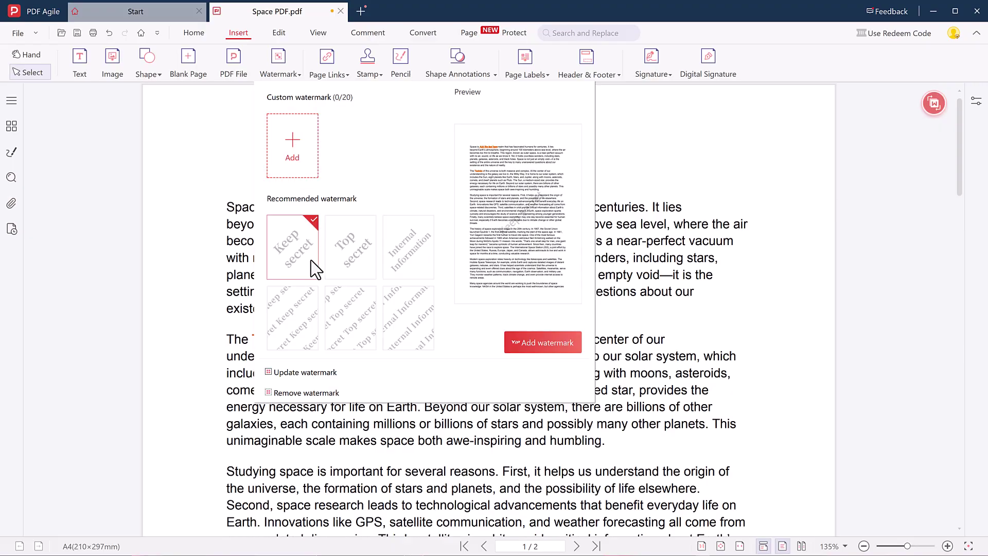
Apply the recommended 'Keep secret' diagonal watermark across the page.
left_click(315, 242)
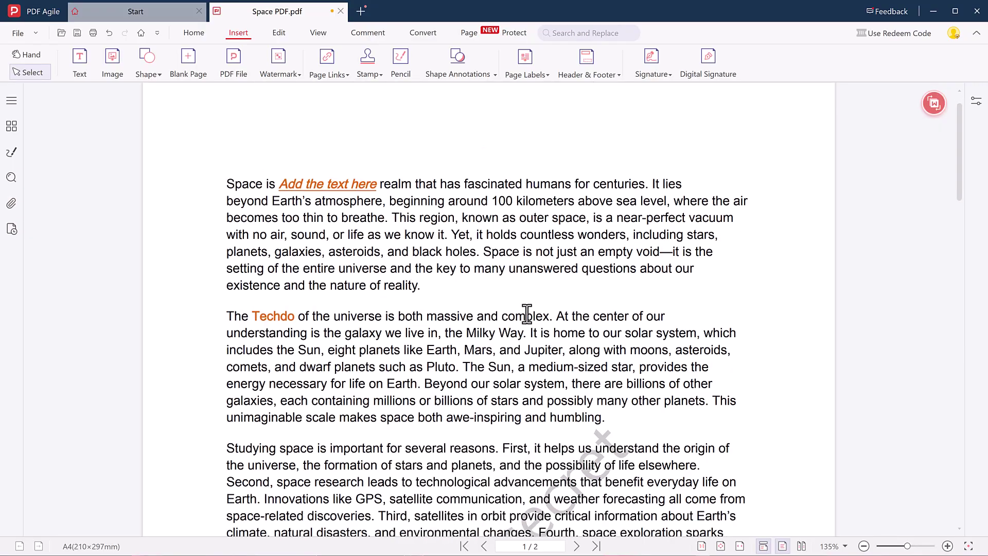
scroll(525, 314, "down", 4)
scroll(527, 315, "down", 3)
scroll(527, 315, "up", 7)
Place an APPROVED stamp near the bottom right of page 1.
left_click(381, 78)
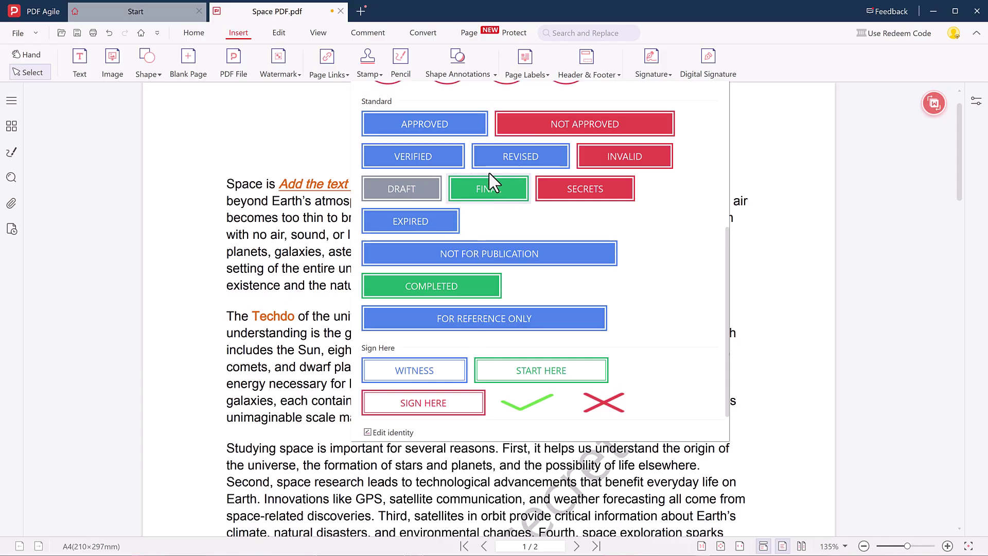
left_click(443, 128)
scroll(513, 321, "down", 5)
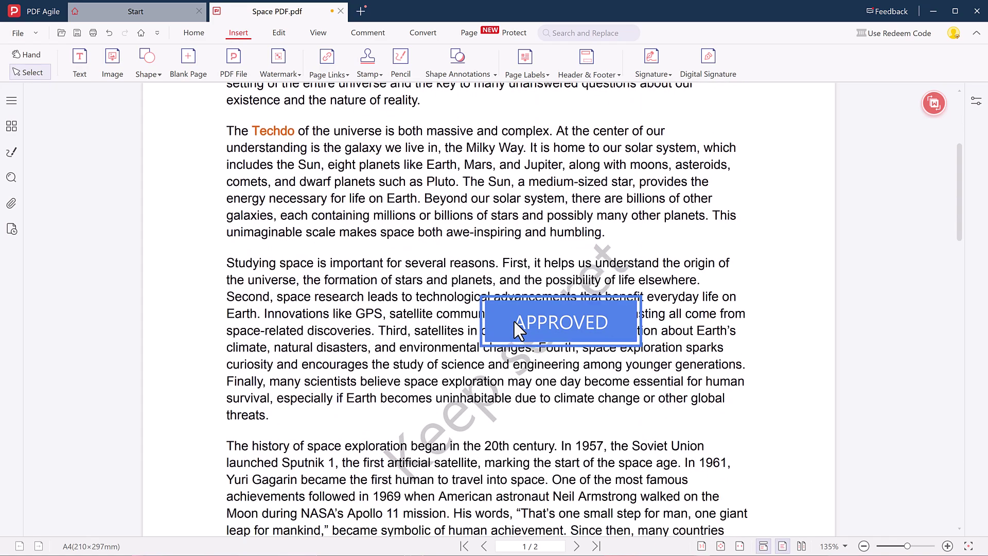
scroll(513, 321, "down", 9)
left_click(618, 472)
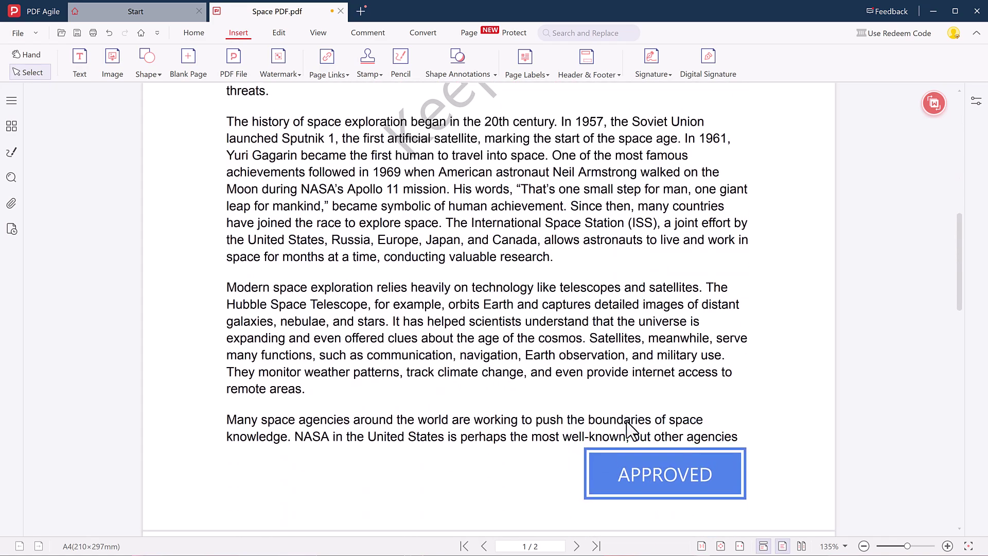
scroll(629, 399, "up", 9)
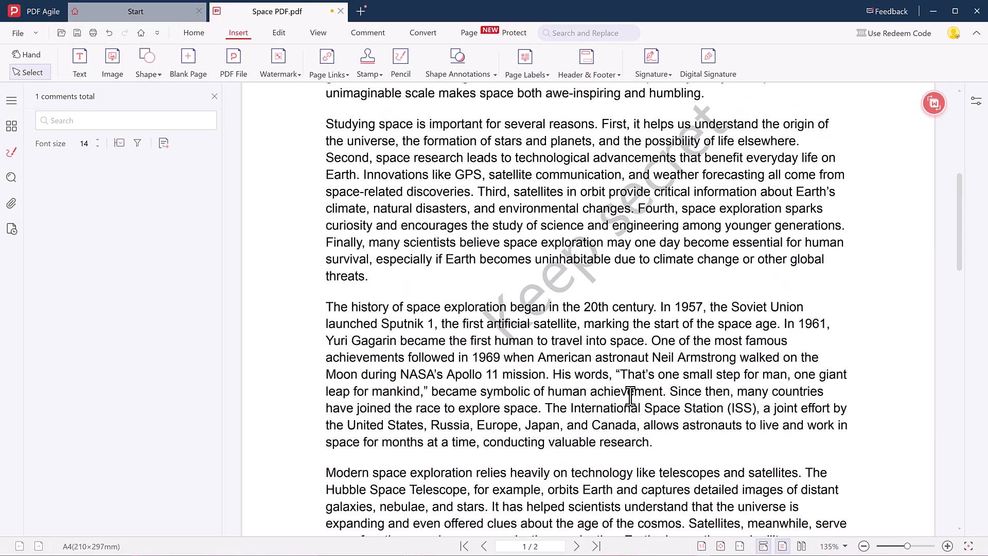
scroll(631, 396, "up", 5)
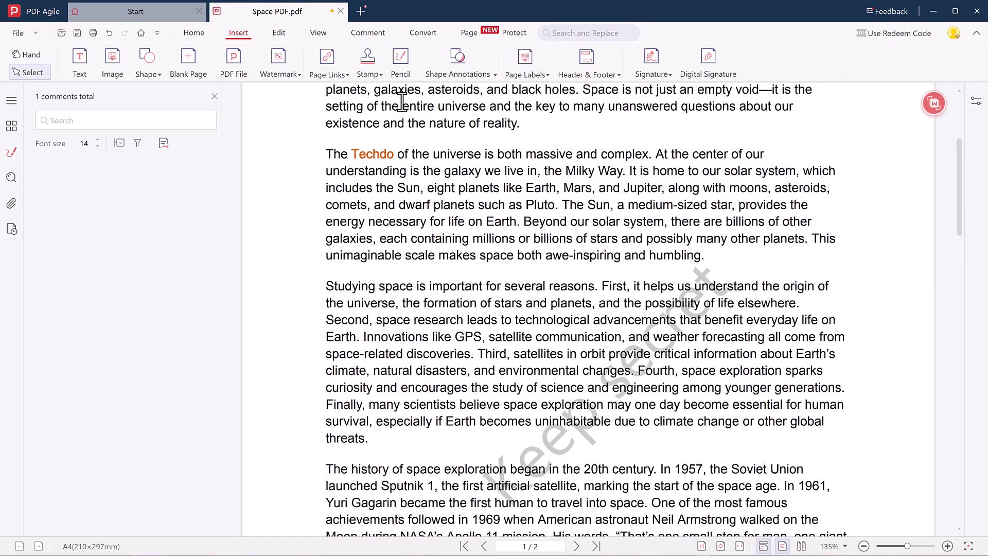
scroll(400, 90, "up", 1)
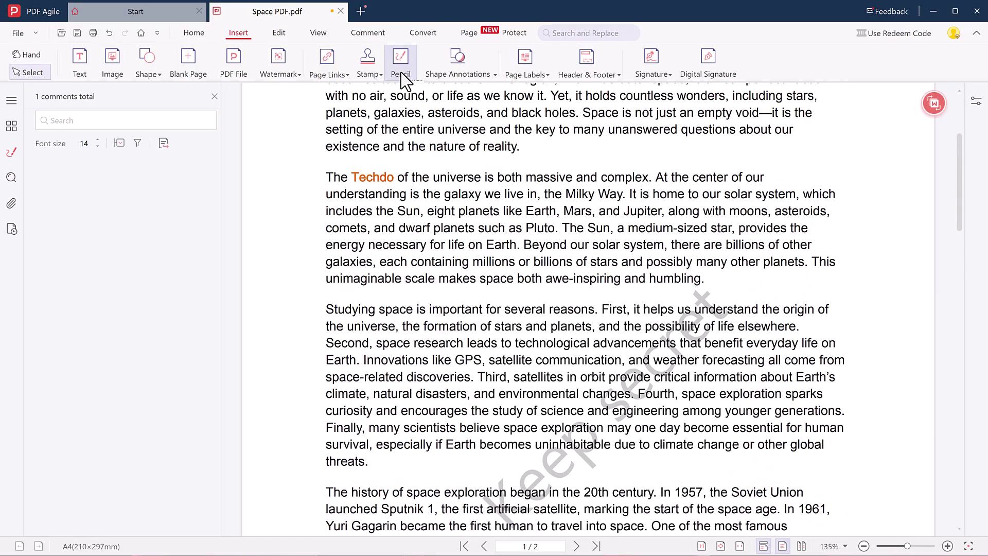
Draw an S-shaped handwritten signature and place it in the right margin beside the studying-space paragraph.
left_click(278, 33)
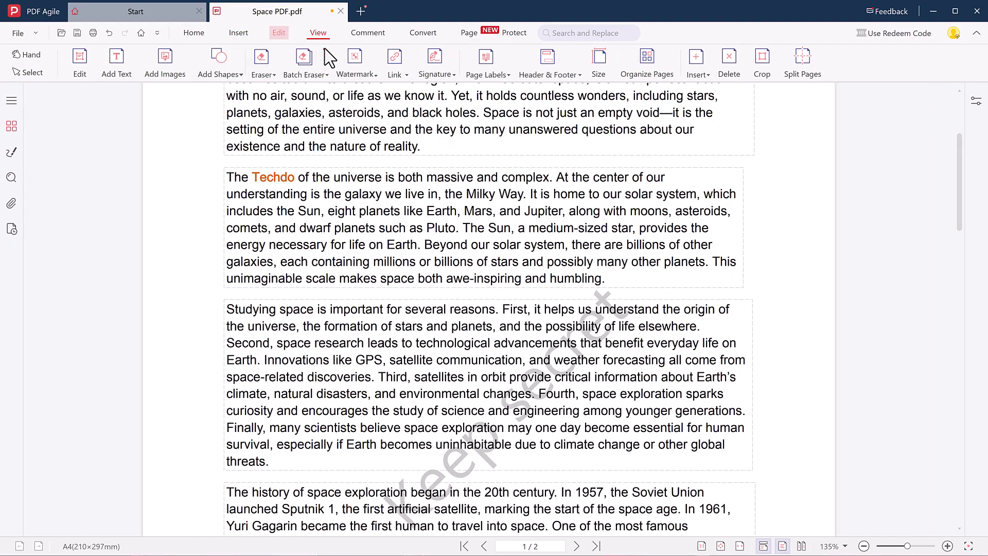
left_click(435, 60)
left_click(480, 116)
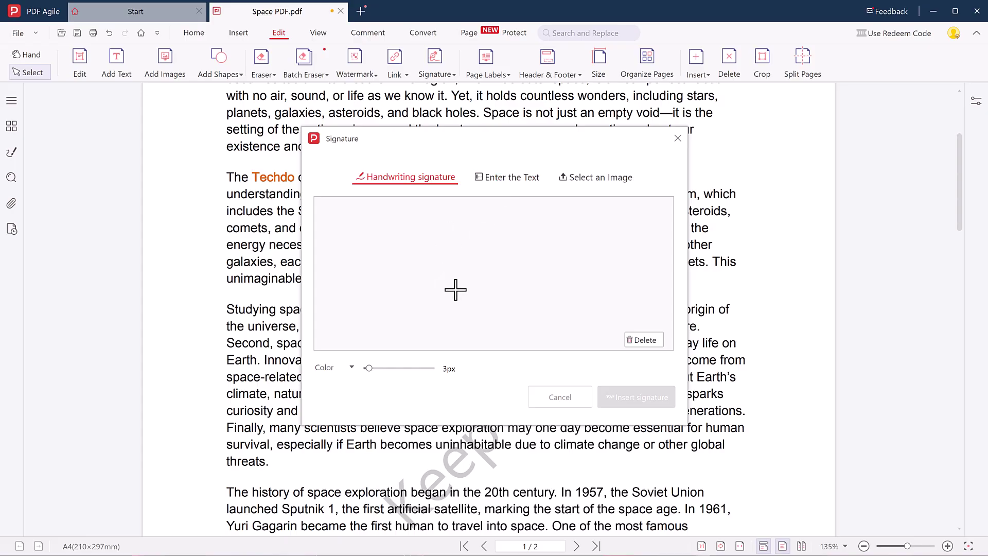
mouse_move(465, 237)
left_mouse_down()
mouse_move(419, 293)
mouse_move(641, 261)
left_mouse_up()
left_click(641, 340)
mouse_move(542, 267)
left_mouse_down()
mouse_move(529, 302)
mouse_move(508, 283)
mouse_move(515, 278)
mouse_move(481, 287)
mouse_move(590, 282)
left_mouse_up()
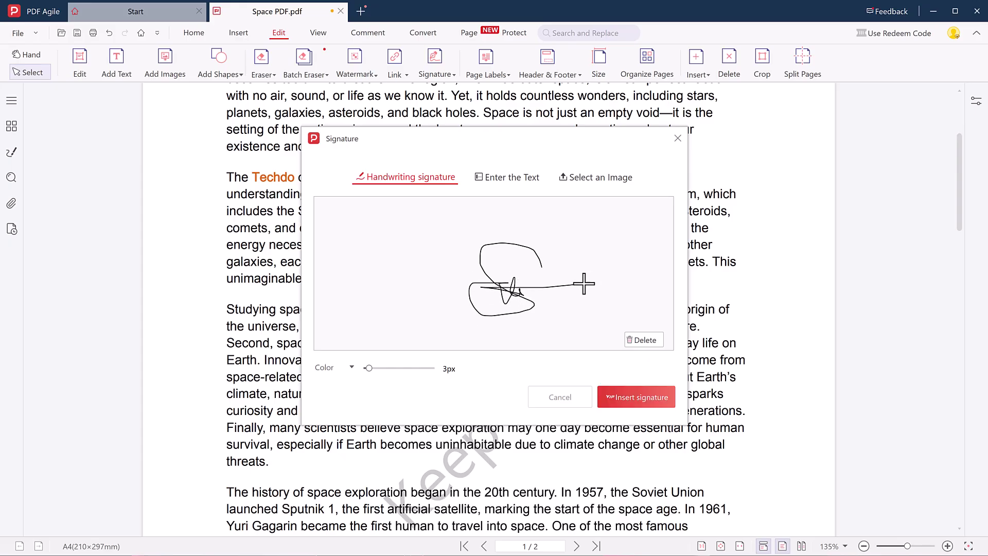
left_click(634, 399)
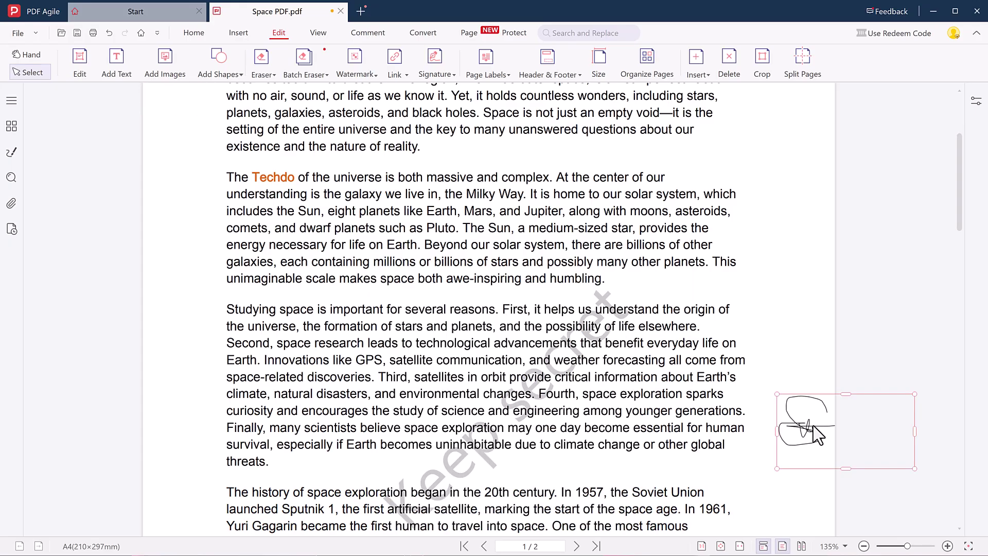
left_click(782, 461)
left_click_drag(782, 461, 745, 472)
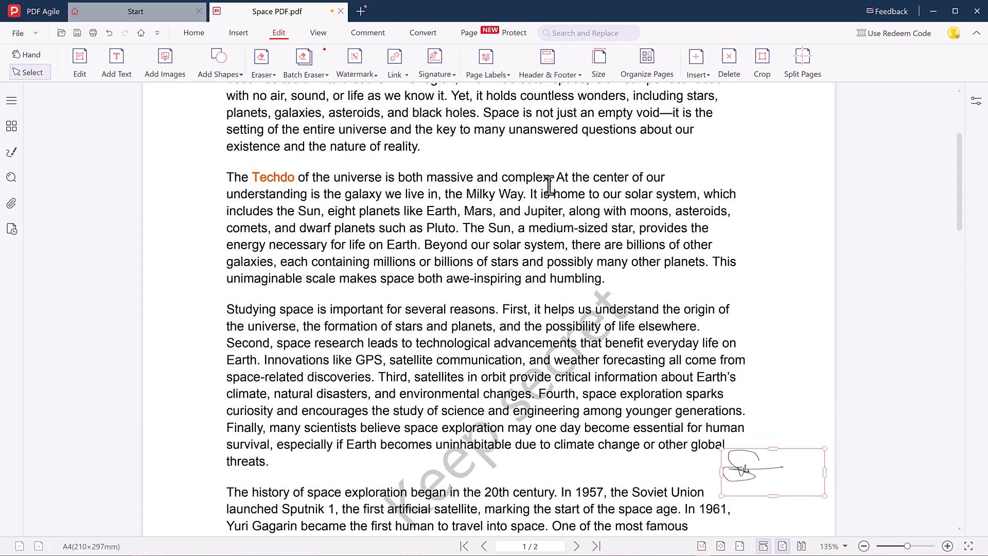
View the annotated page in full screen, scroll through it, then exit playback.
left_click(314, 35)
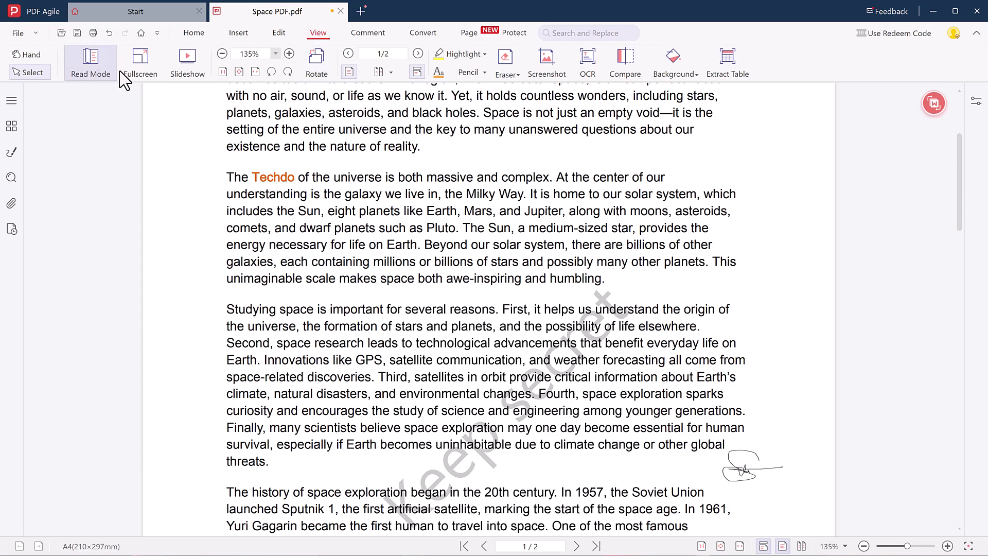
scroll(124, 80, "up", 3)
left_click(151, 69)
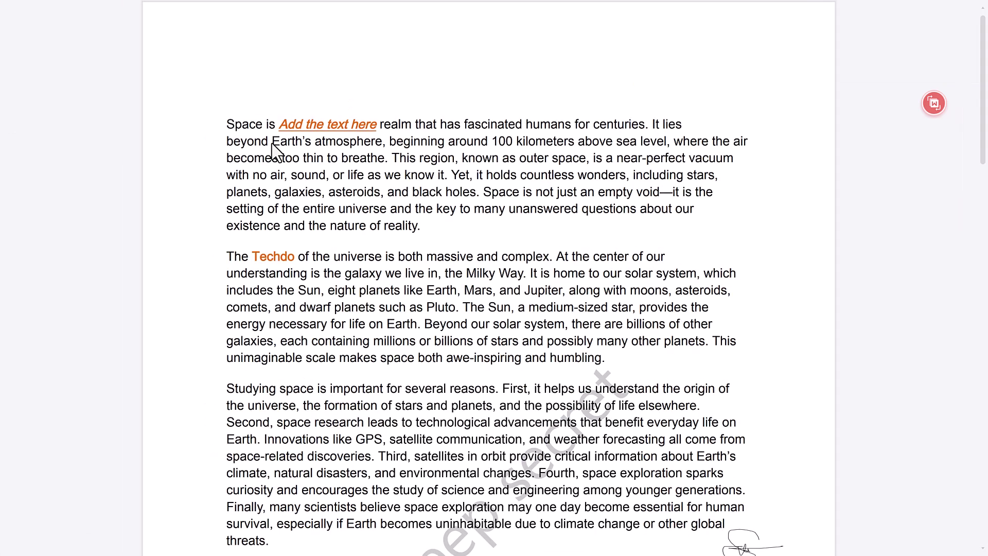
scroll(416, 228, "down", 2)
scroll(416, 228, "down", 5)
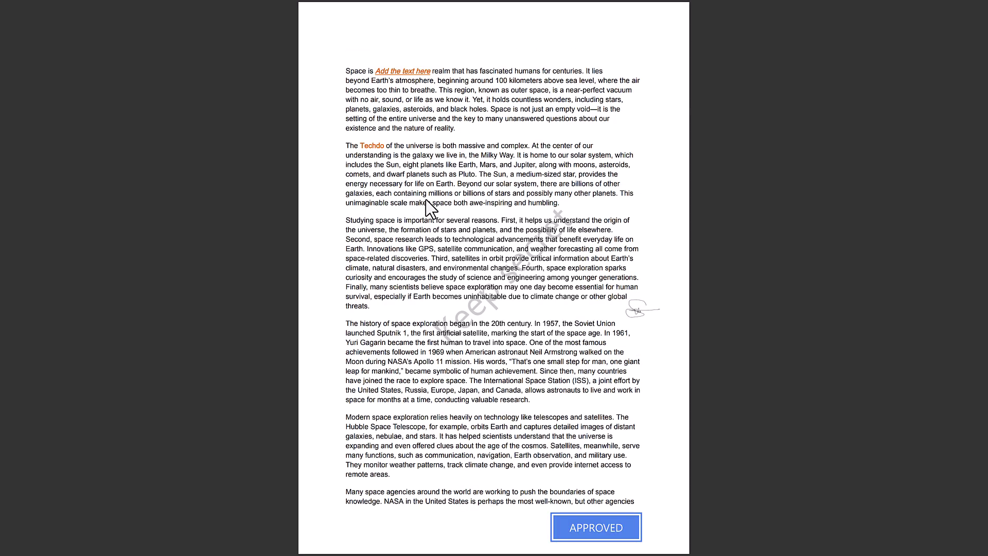
right_click(700, 206)
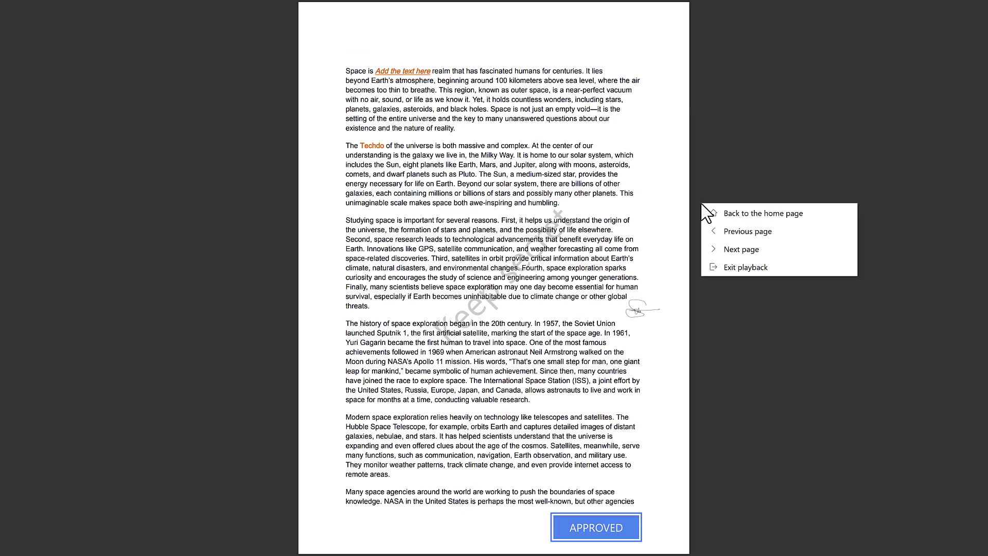
left_click(745, 267)
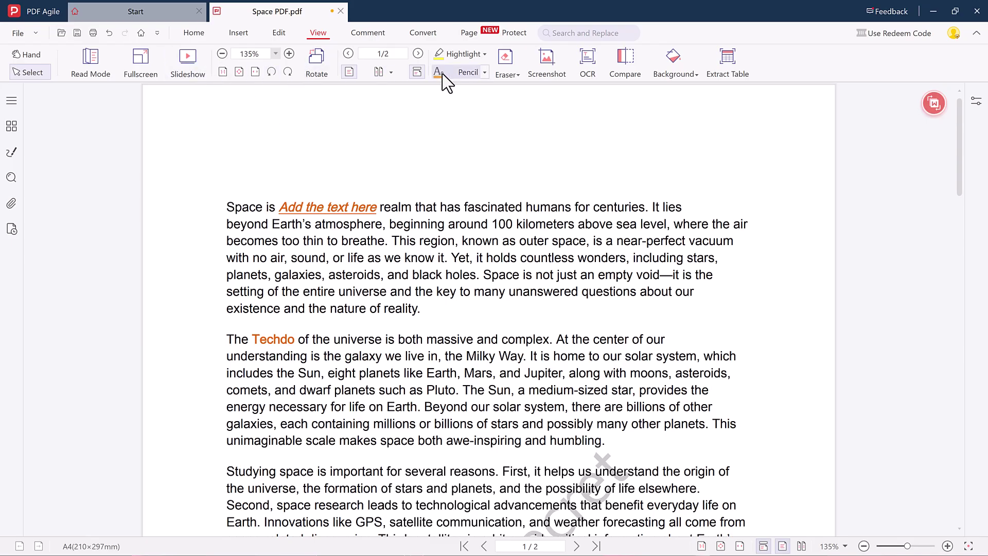
Run OCR on page 1 with Auto language detection, copy the recognised text, and close the window.
left_click(591, 72)
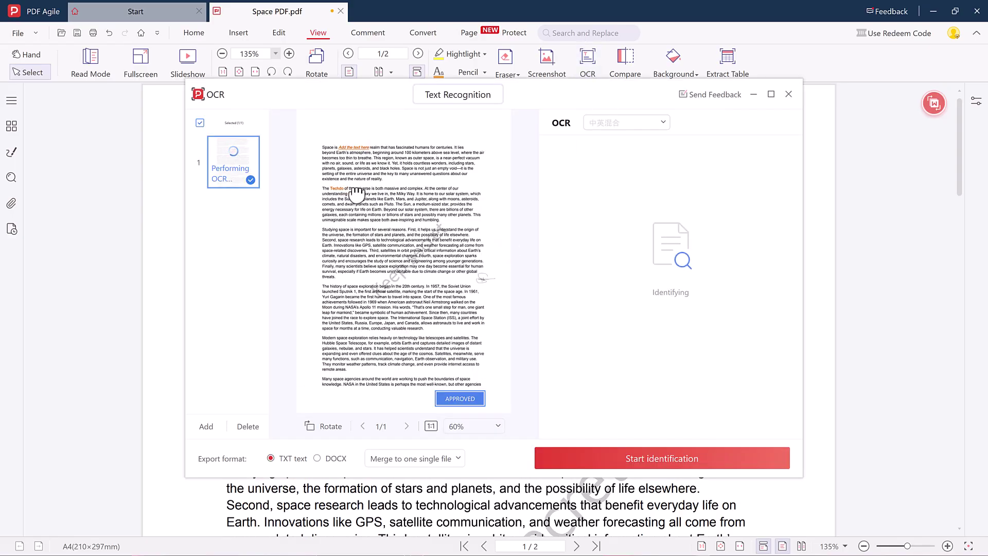
left_click(600, 124)
scroll(628, 202, "up", 5)
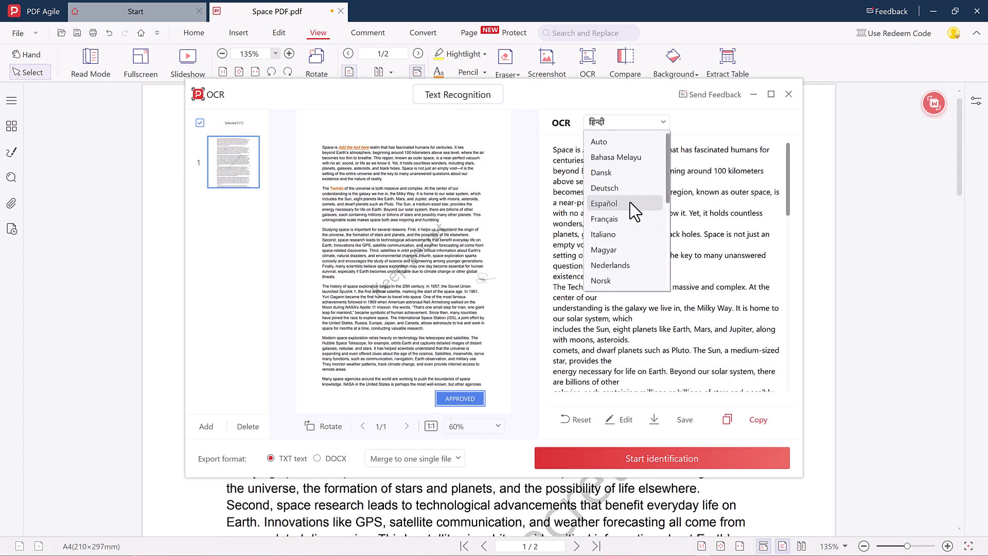
left_click(616, 139)
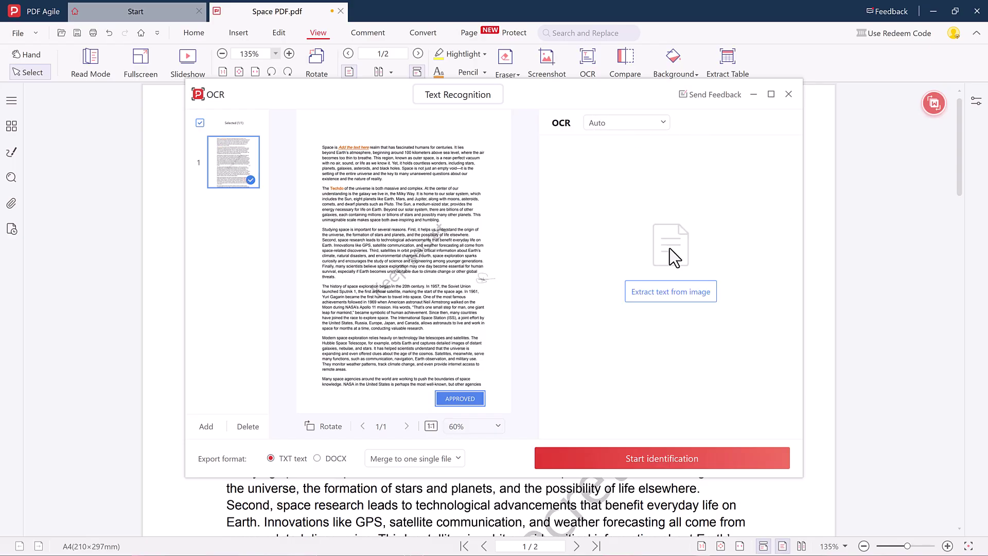
left_click(663, 460)
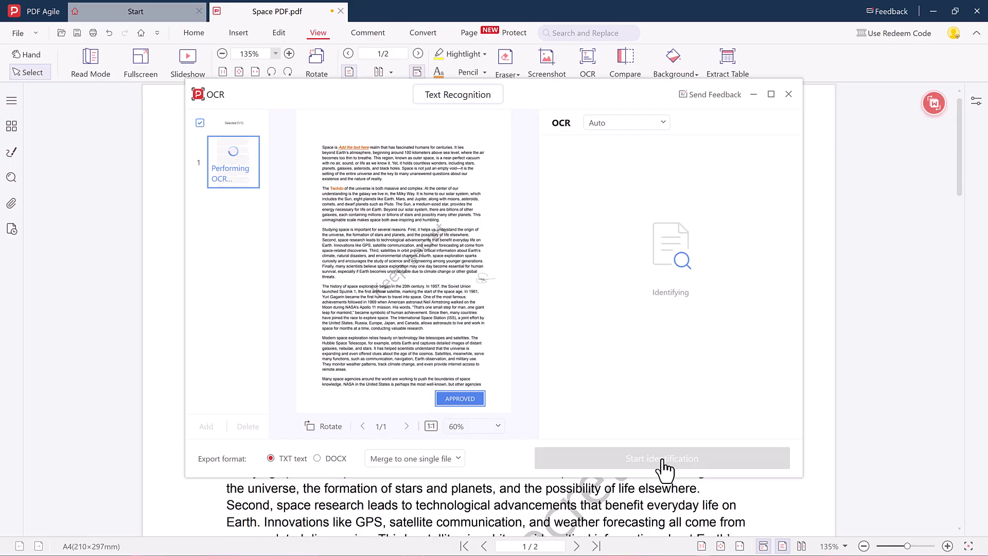
scroll(644, 314, "down", 3)
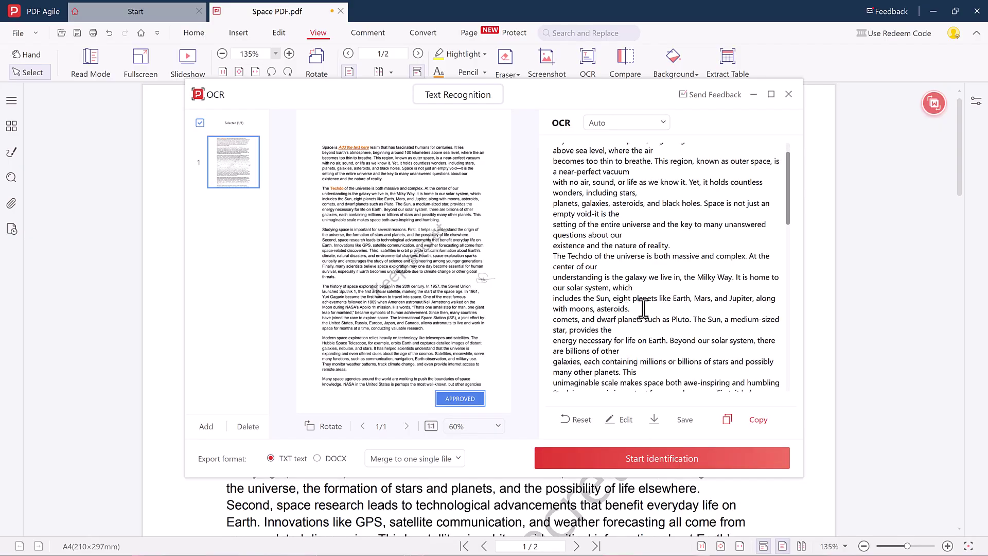
scroll(643, 309, "down", 6)
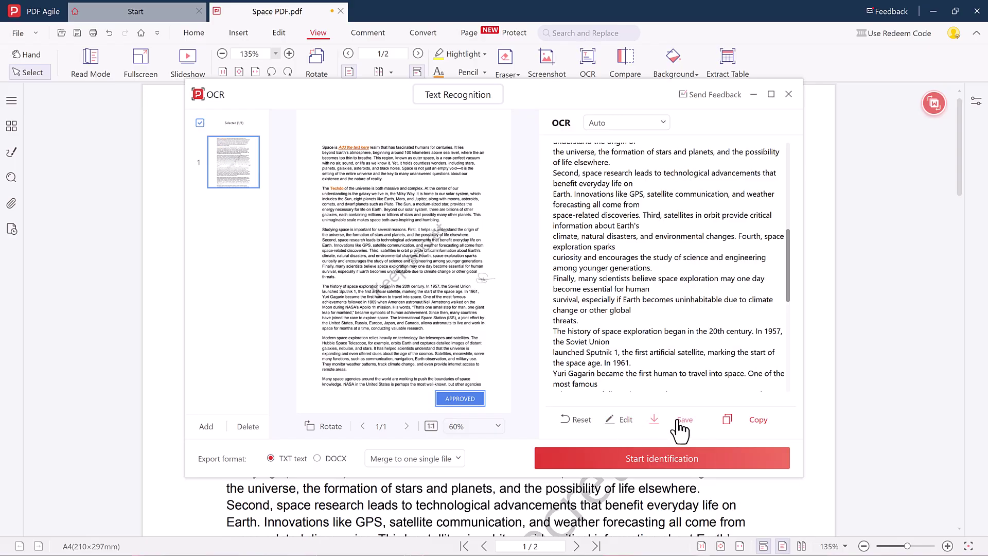
left_click(744, 421)
left_click(787, 94)
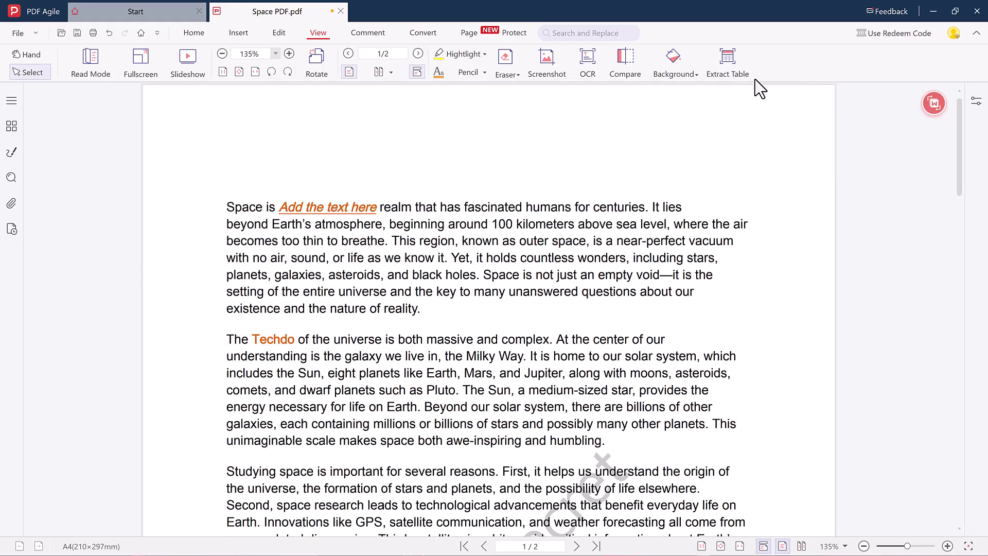
Highlight the 'no air, sound' line in green and underline the 'understanding is the galaxy' line in red.
left_click(369, 34)
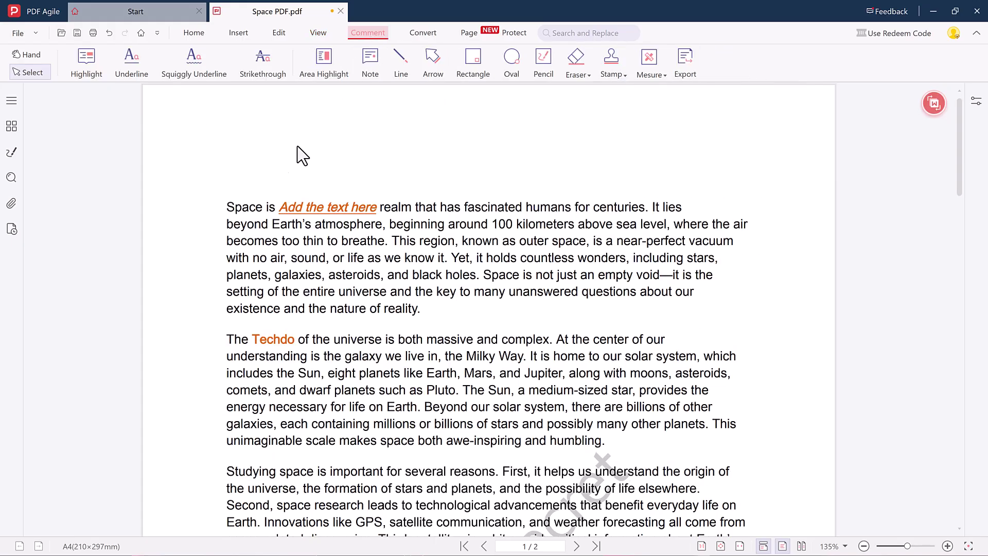
left_click_drag(222, 257, 717, 265)
left_click(723, 277)
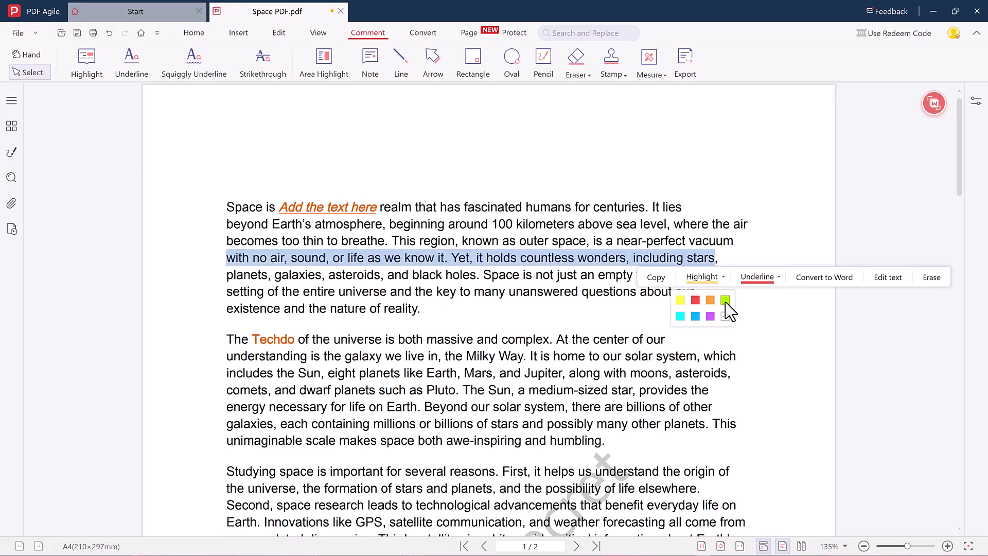
left_click(722, 296)
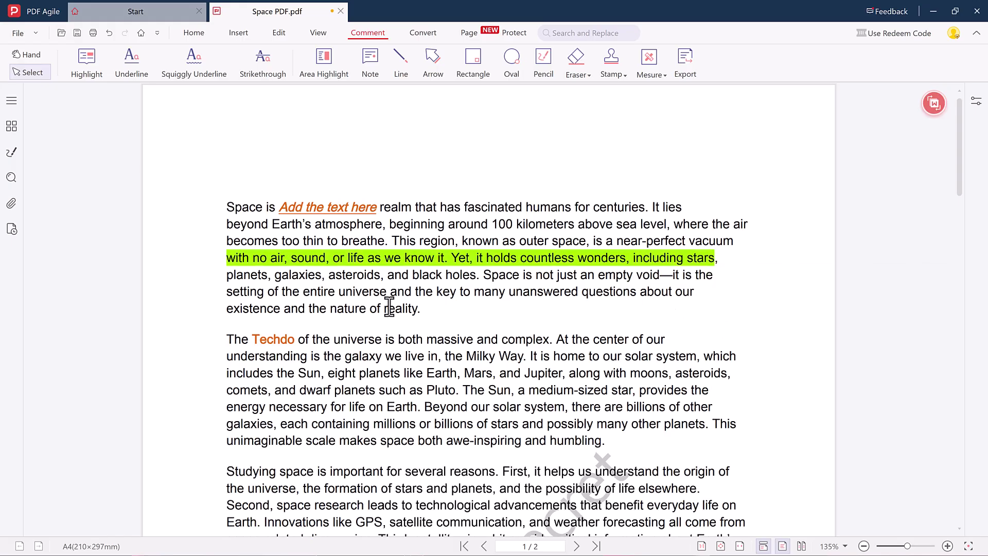
left_click(132, 66)
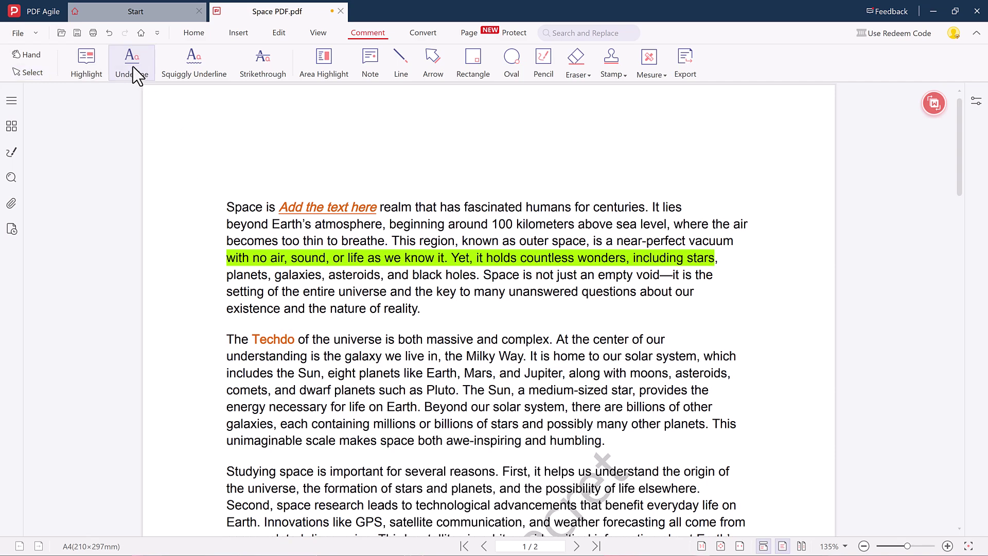
left_click(133, 67)
left_click_drag(259, 350, 757, 373)
key("ctrl+u")
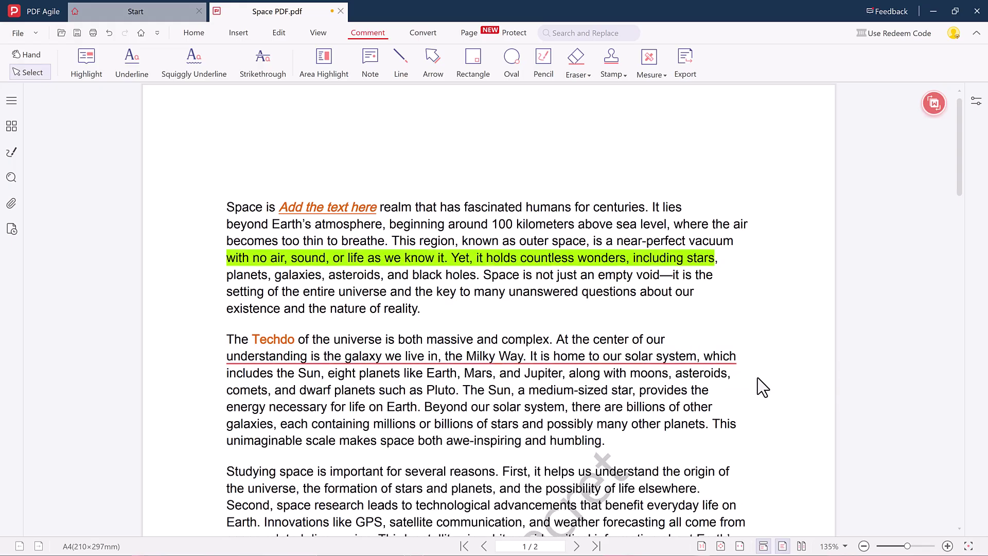
Draw a red line above the first paragraph and an arrow pointing at its right side.
left_click(406, 66)
left_click_drag(465, 112, 529, 184)
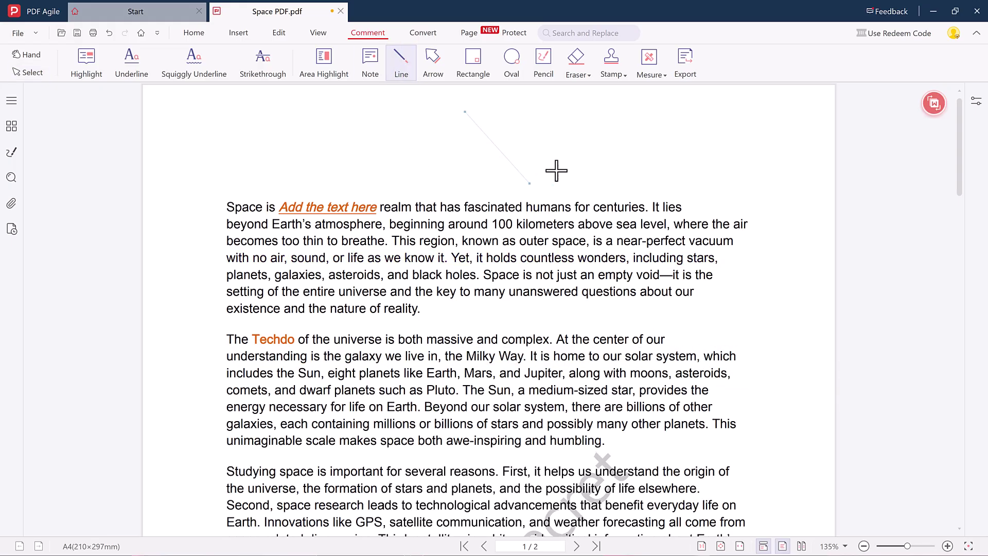
left_click(433, 62)
left_click_drag(759, 324, 711, 291)
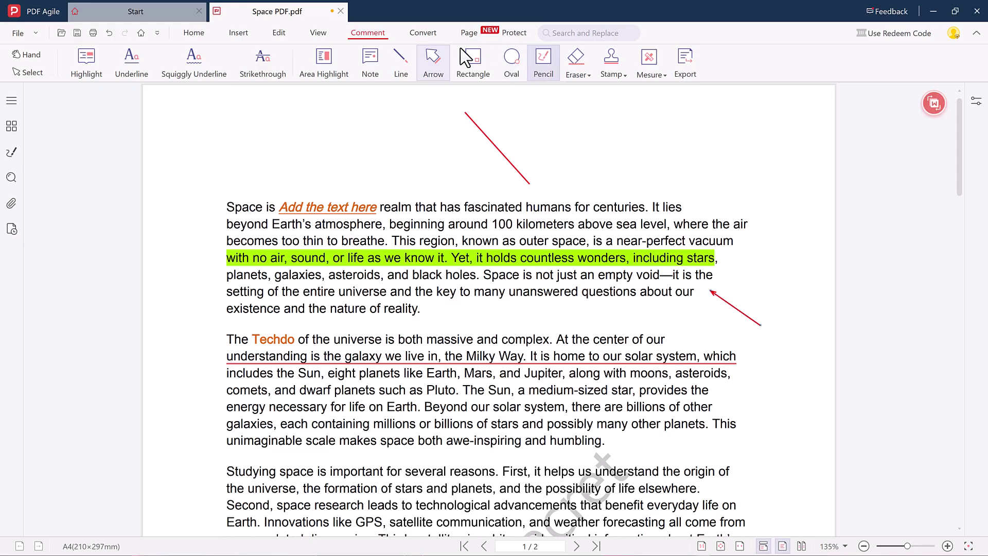
left_click(423, 33)
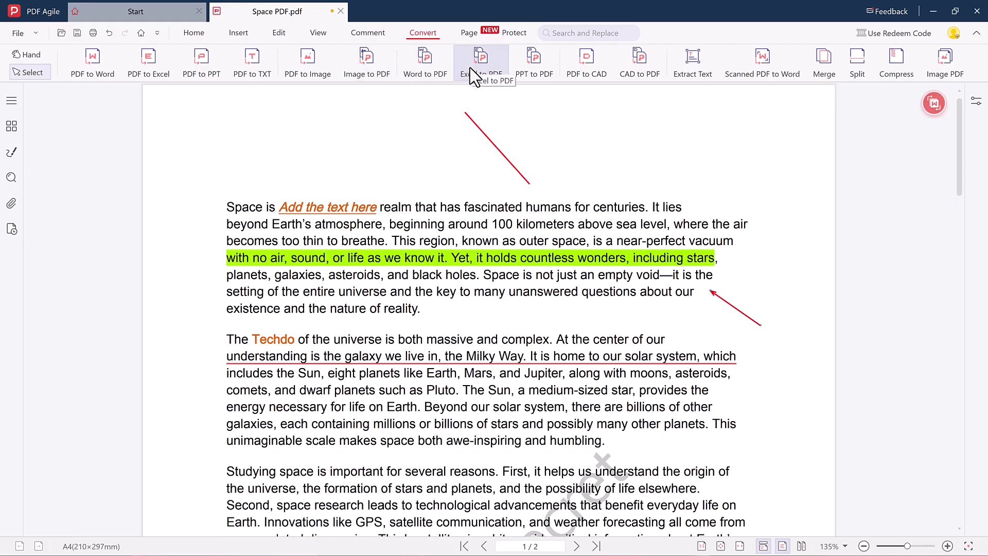
Convert Space PDF.pdf to a Word file with PDF to Word, then close the finished conversion window.
left_click(98, 62)
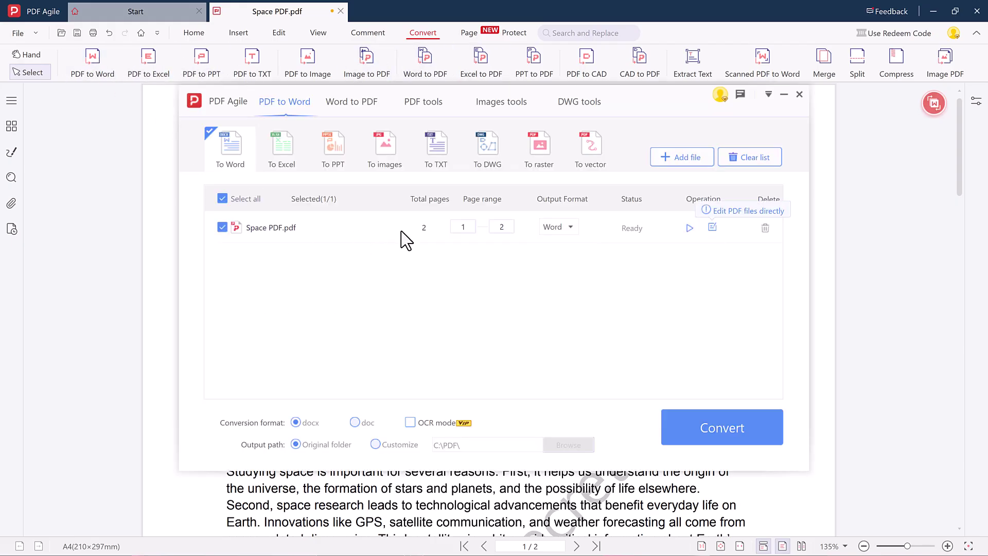
left_click(706, 424)
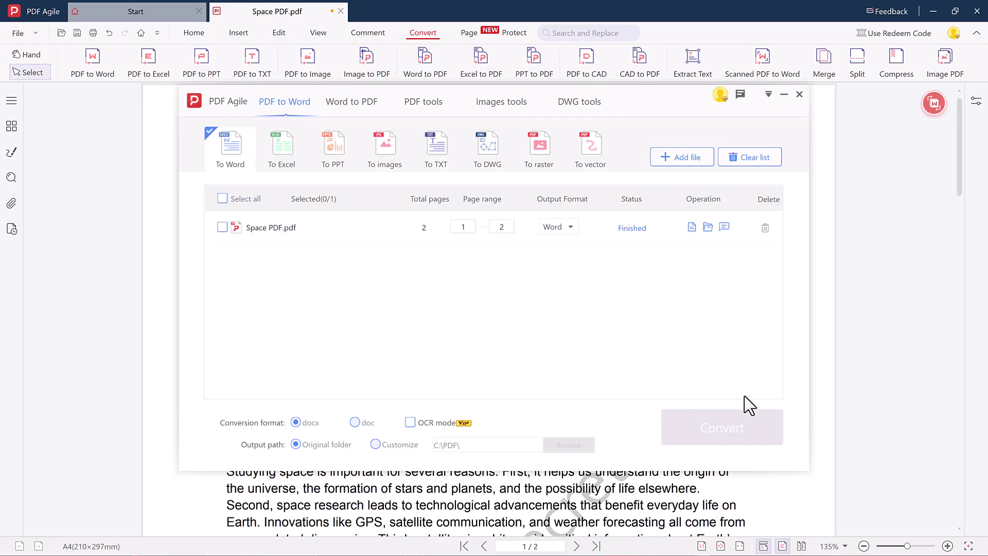
left_click(799, 94)
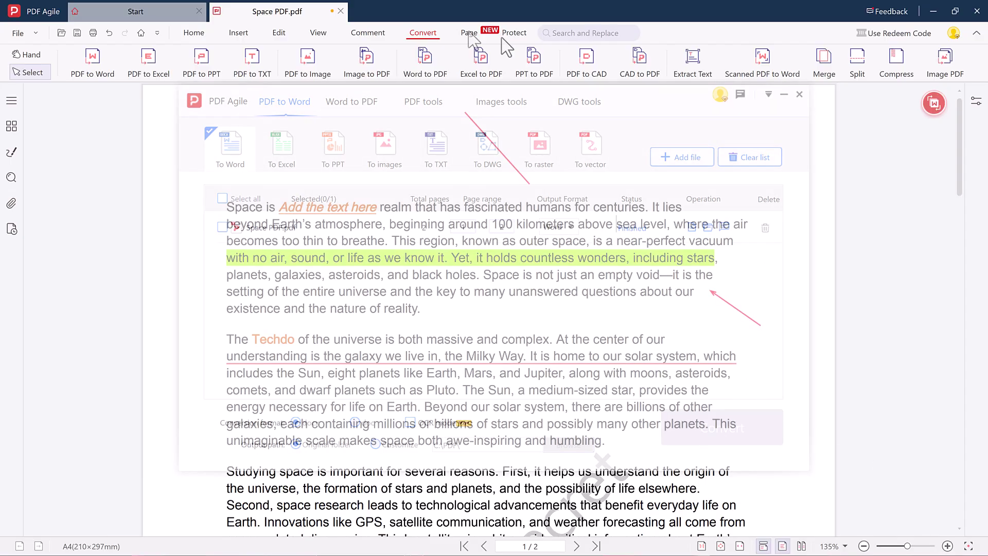
Show Space PDF.pdf's pages as thumbnails and split it into one-page files.
left_click(468, 33)
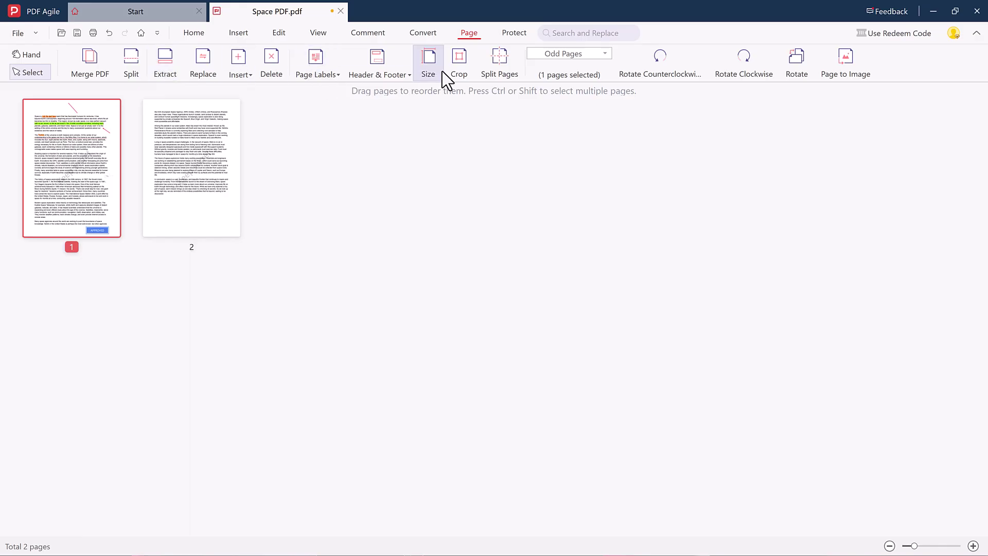
left_click(123, 71)
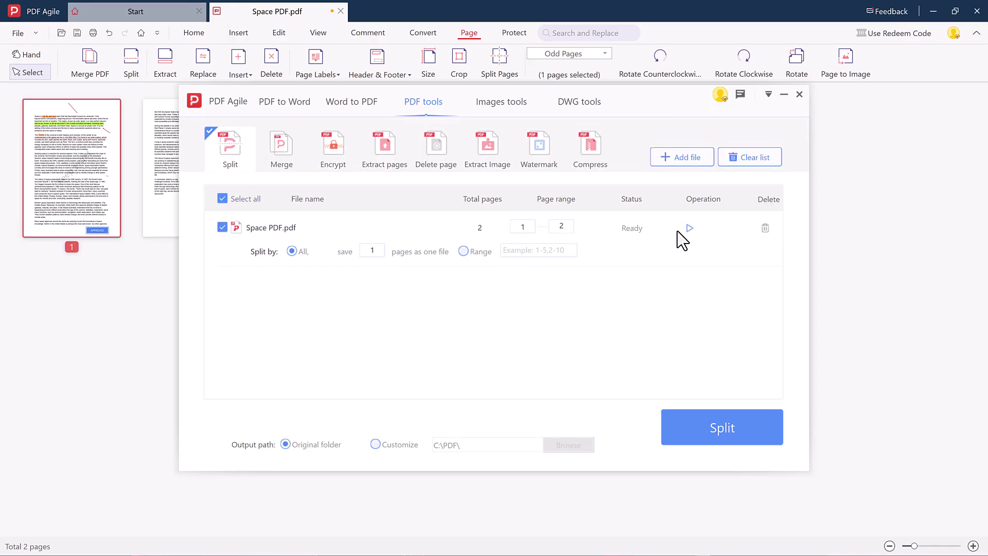
left_click(725, 429)
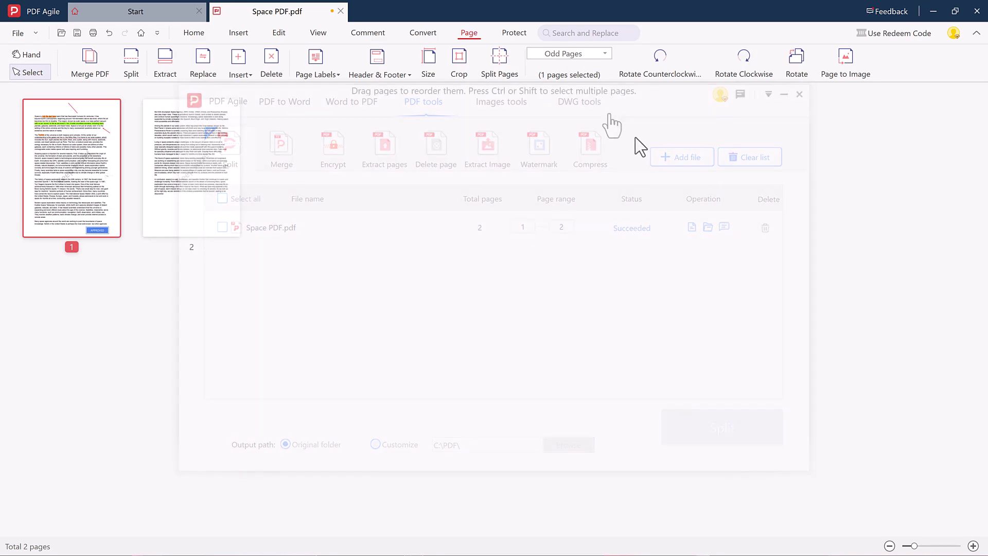
Require a document-open password in the Encrypt settings and enter it in both password fields.
left_click(514, 32)
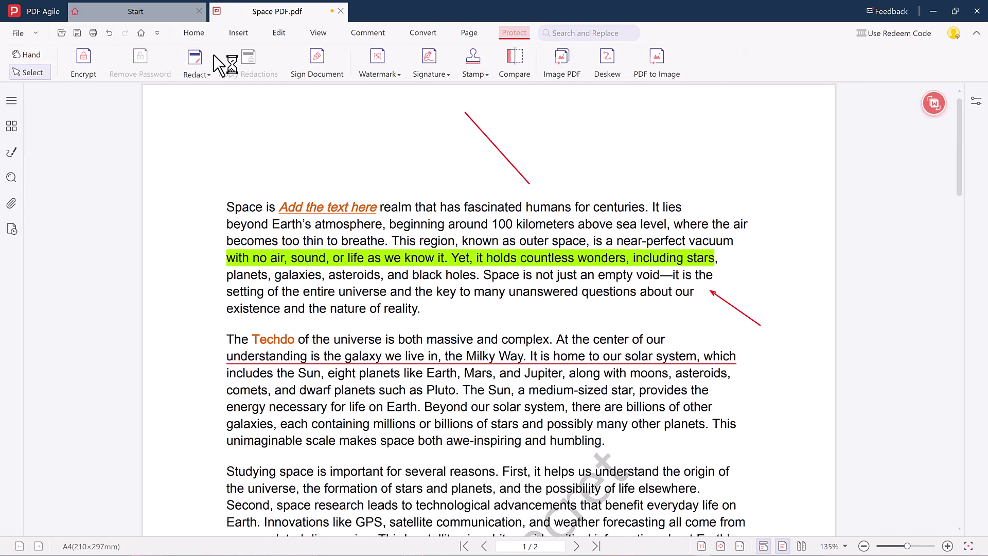
left_click(84, 62)
left_click(379, 176)
left_click(549, 191)
type("1")
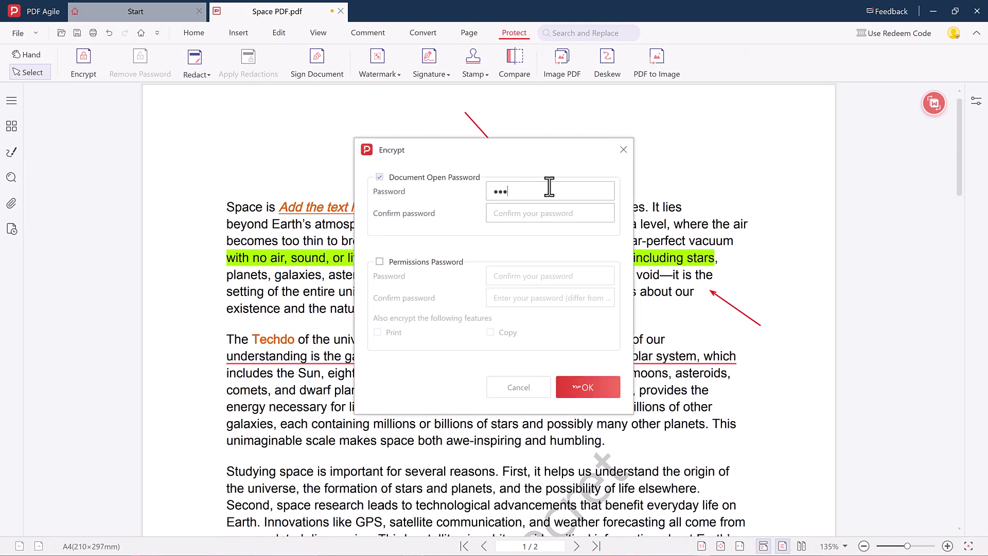
left_click(521, 214)
type("12")
Add a permissions password, leave printing unrestricted, and apply the encryption settings.
left_click(393, 263)
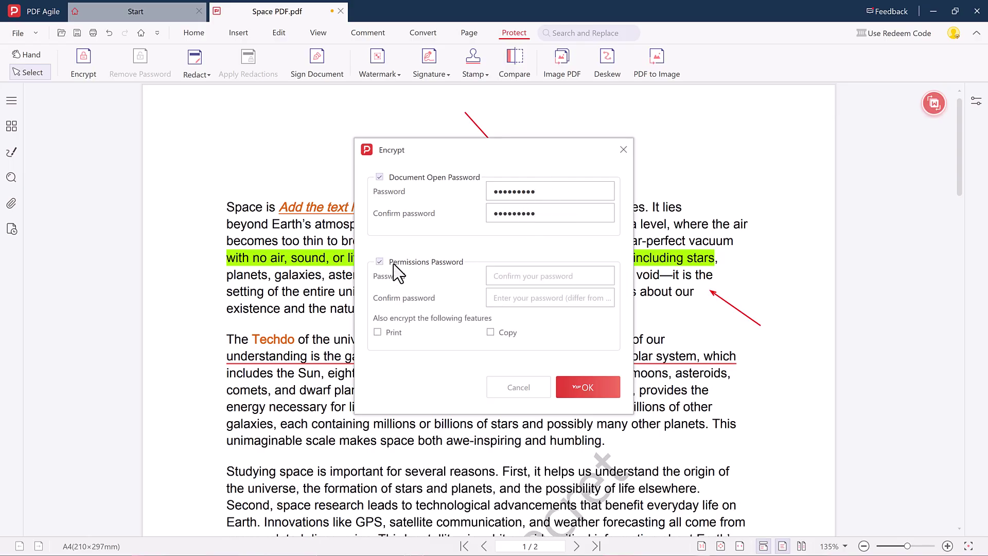
type("123456789")
left_click(545, 305)
type("123")
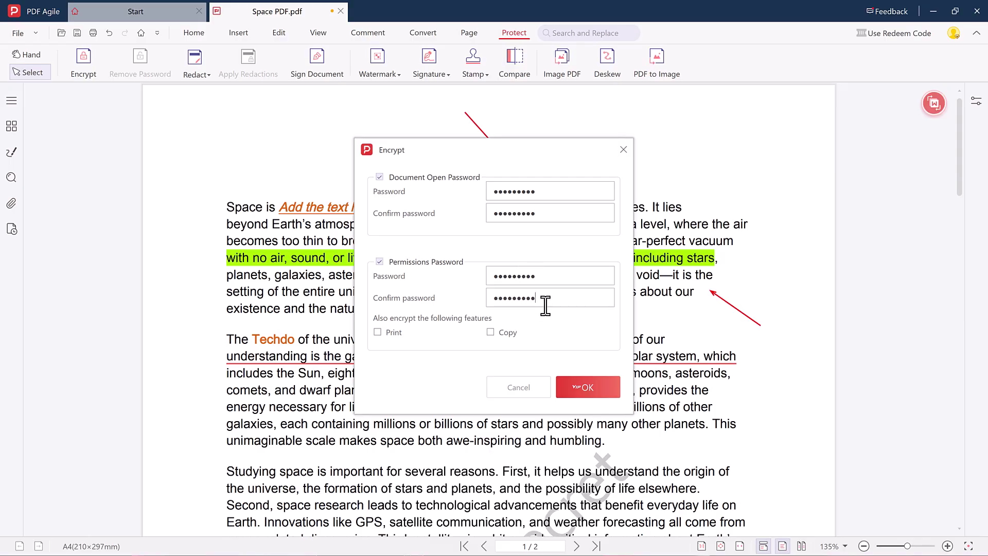
left_click(377, 331)
left_click(379, 331)
left_click(623, 150)
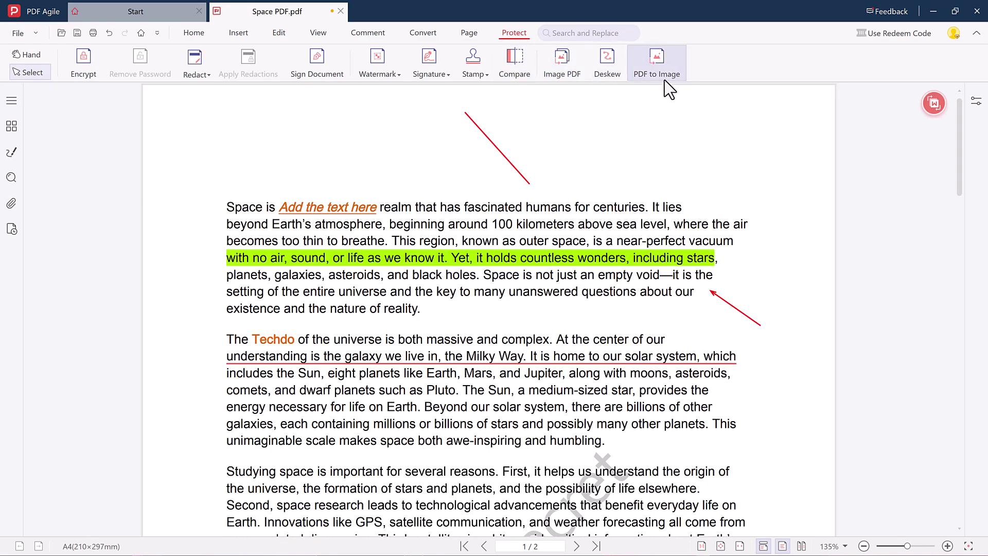
Pan through the annotated page, then return to the Home tools with Select active.
left_click(26, 56)
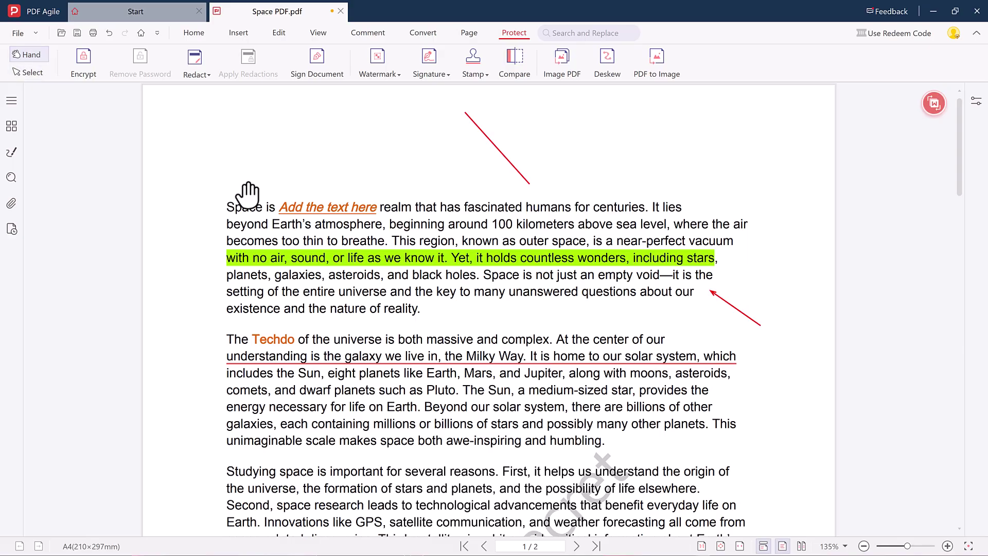
scroll(309, 221, "down", 4)
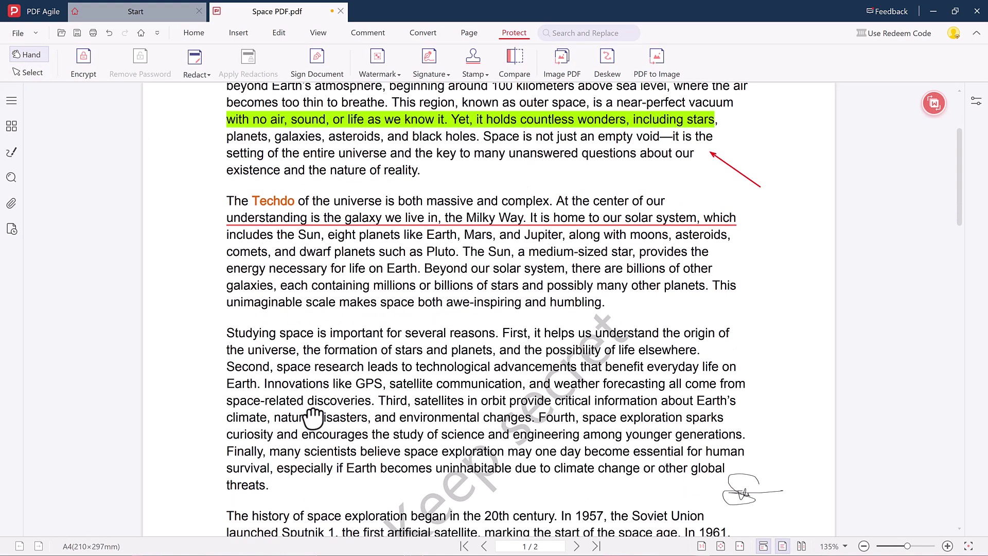
scroll(311, 409, "up", 4)
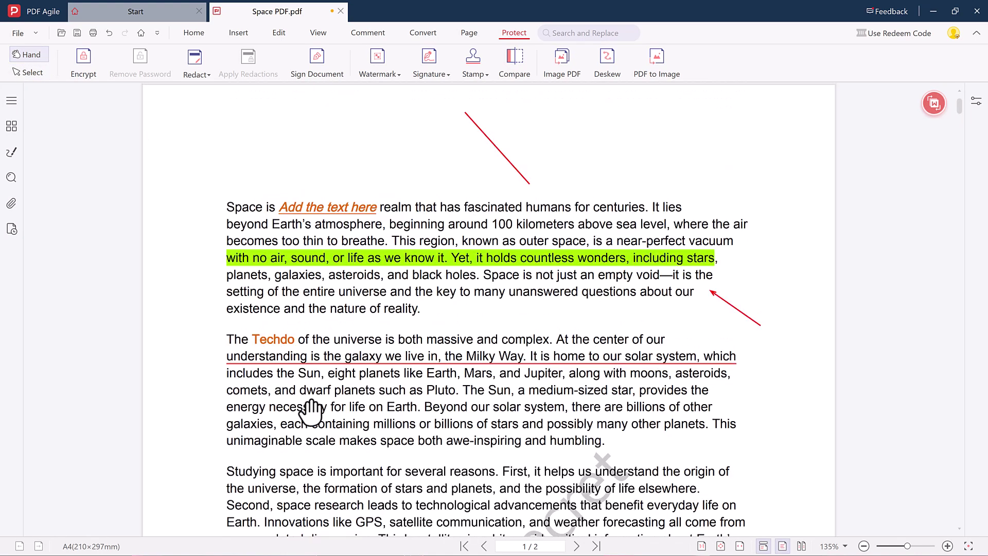
left_click(193, 33)
left_click(33, 73)
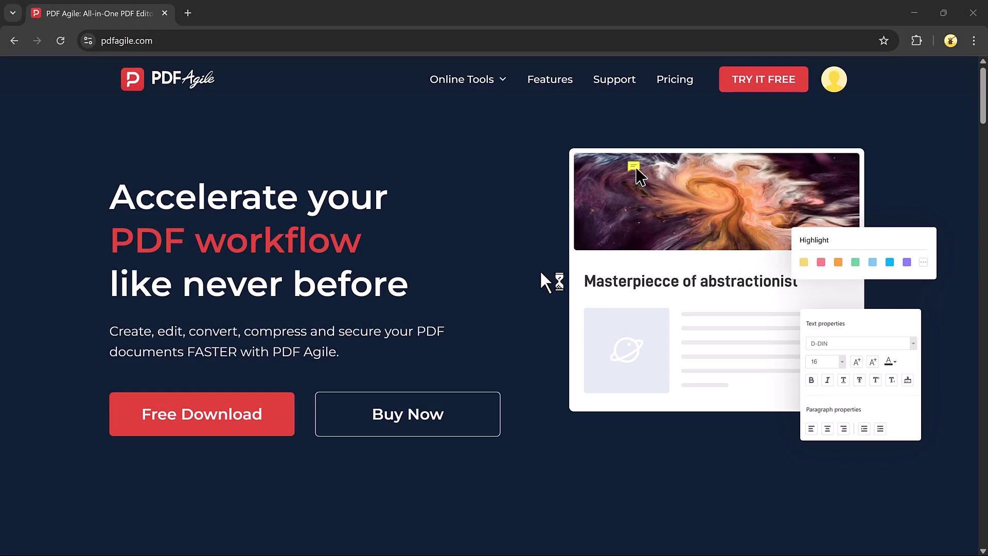
Open the Word to PDF converter from the Online Tools menu on pdfagile.com.
left_click(468, 85)
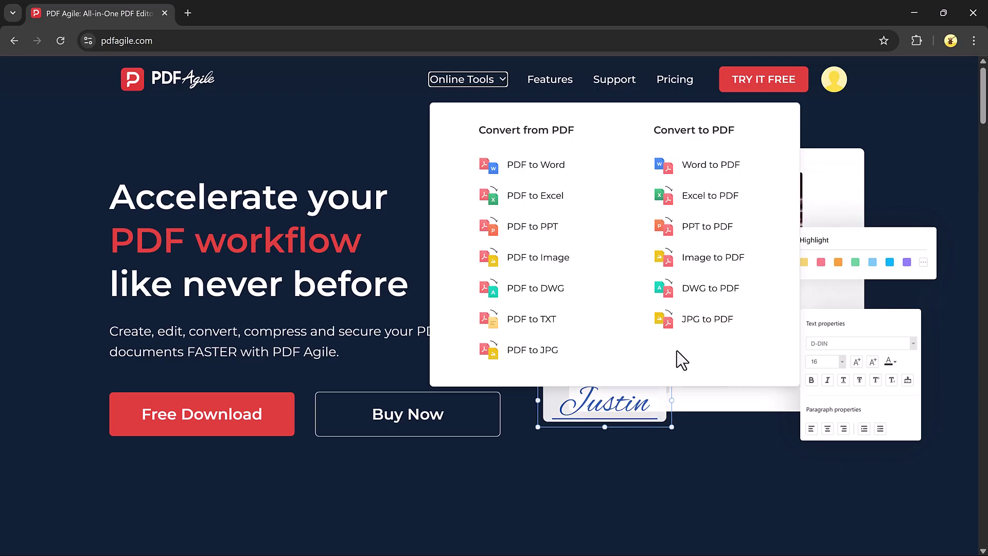
left_click(721, 177)
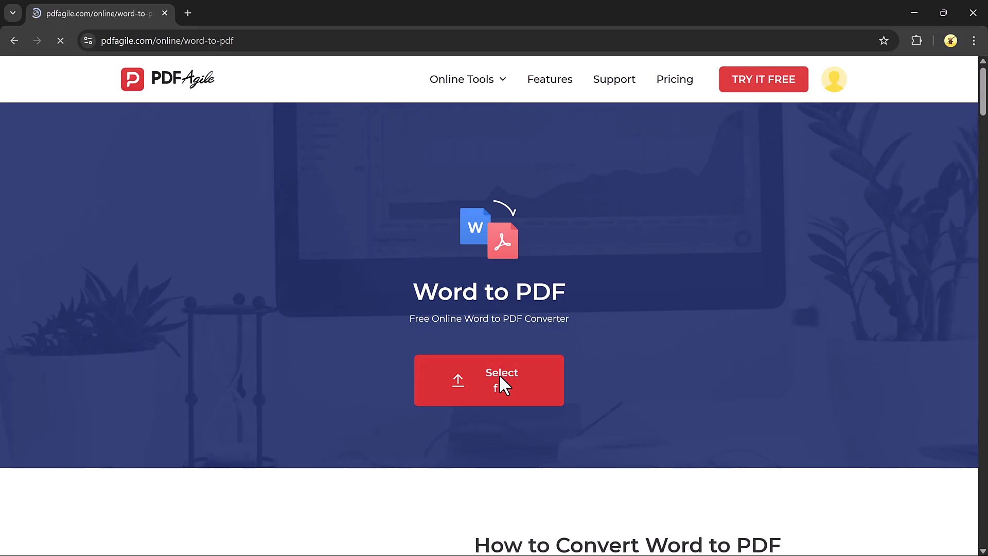
Upload Amazon PDF.docx, convert it to PDF, and download the resulting Amazon PDF.pdf.
left_click(483, 380)
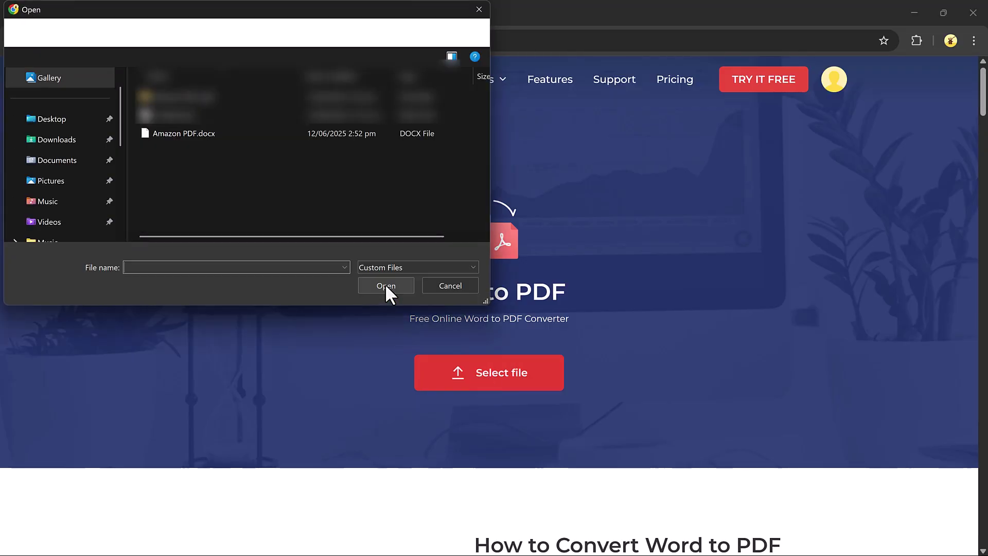
double_click(204, 134)
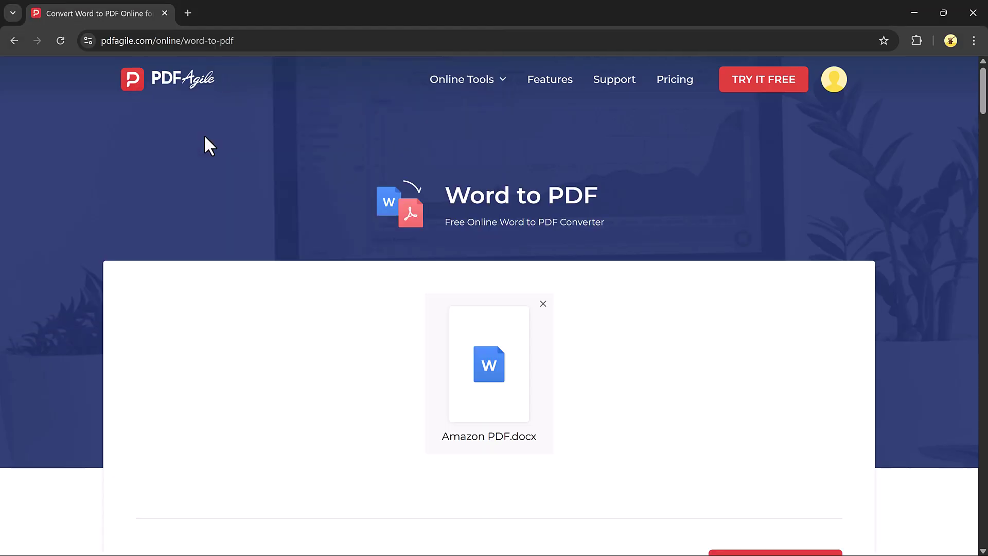
scroll(589, 288, "down", 2)
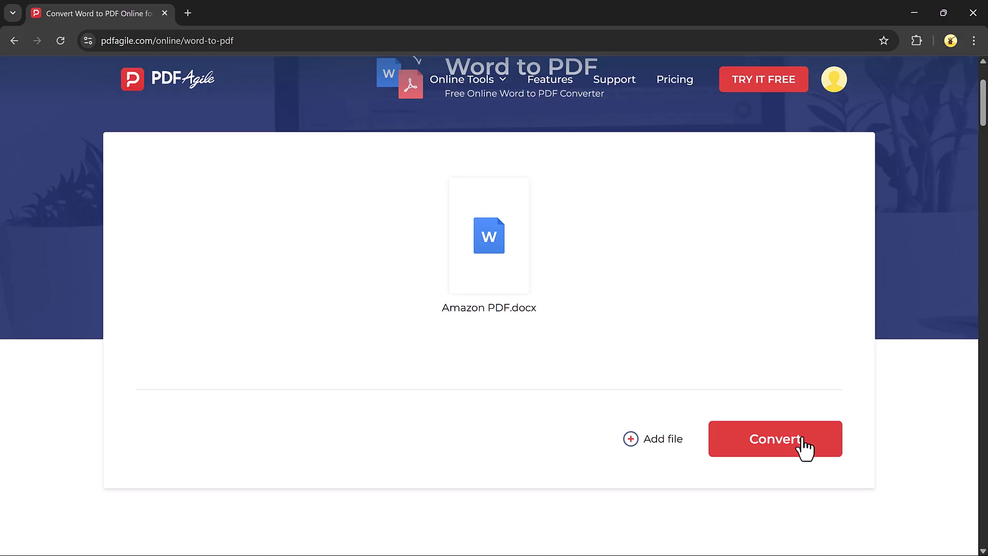
left_click(781, 446)
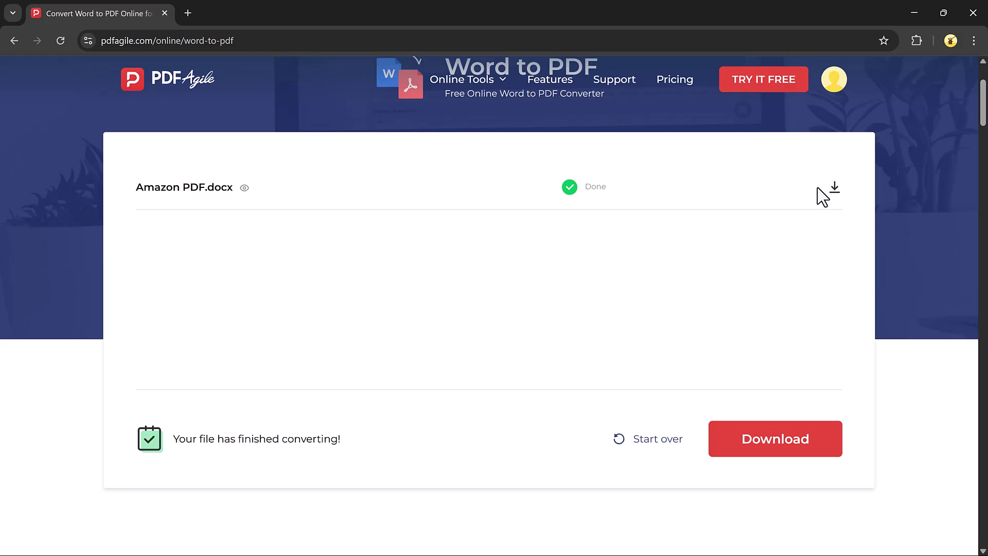
left_click(834, 188)
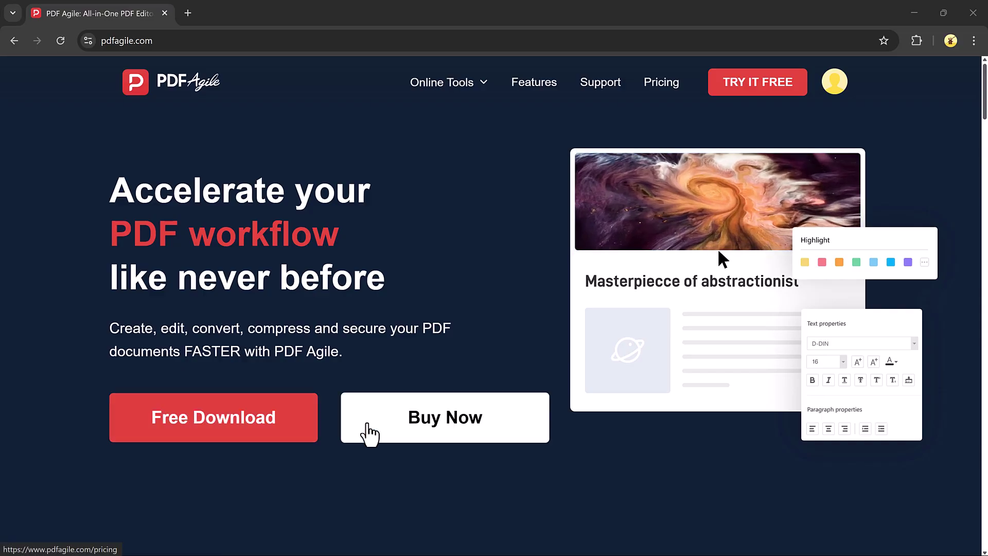
Scroll down the pdfagile.com homepage through its feature sections to Organize PDF.
scroll(645, 418, "down", 8)
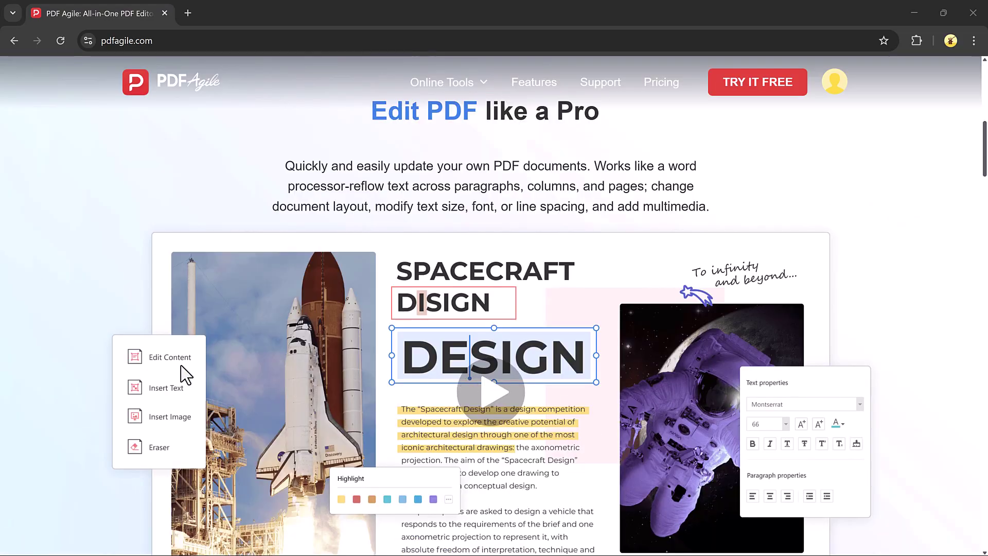
scroll(547, 362, "down", 5)
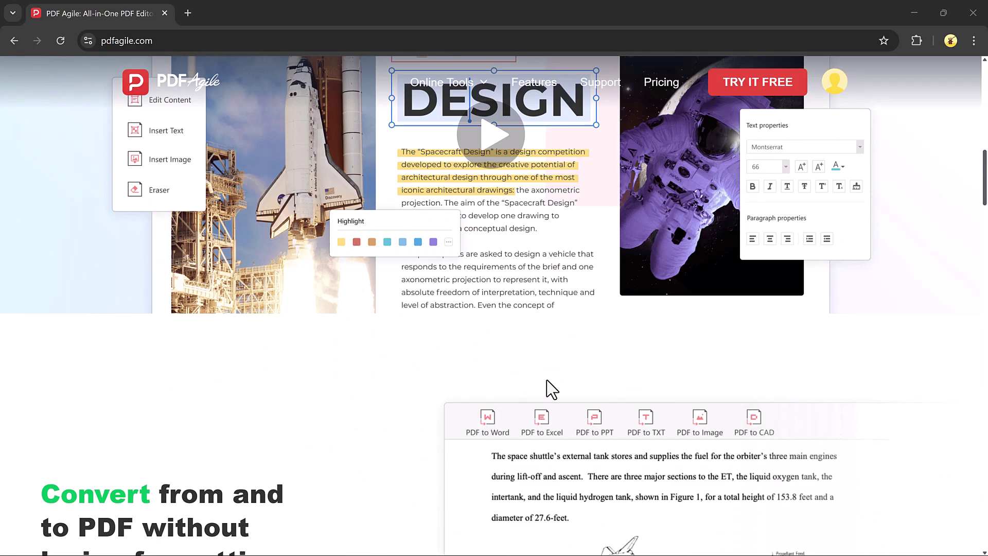
scroll(547, 381, "down", 8)
scroll(577, 275, "down", 2)
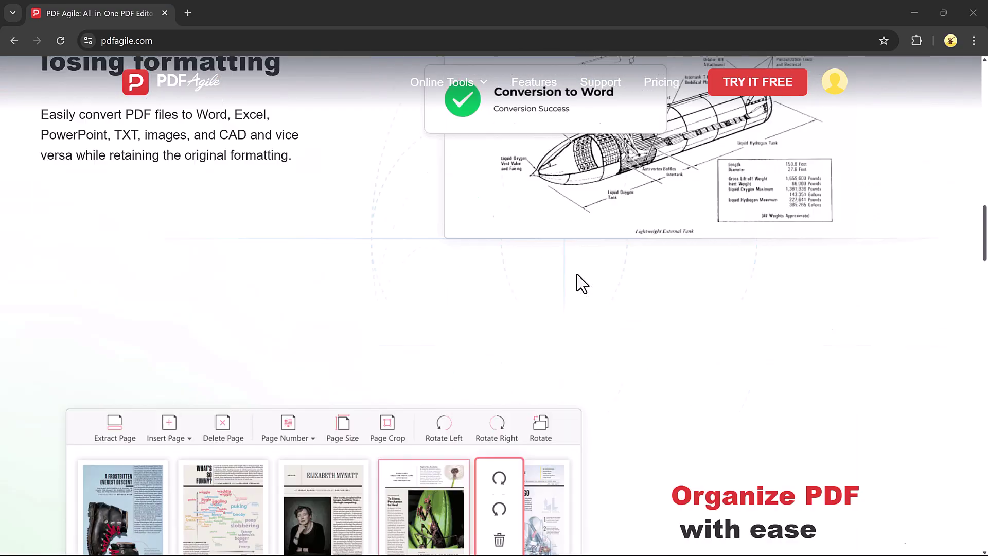